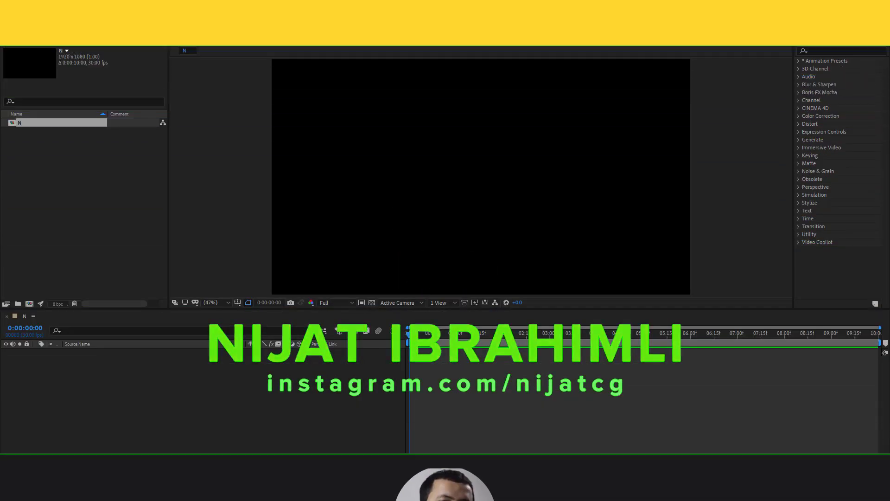
Create a dark blue (06244D) solid layer named BG and lock it.
right_click(141, 386)
mouse_move(200, 286)
click(297, 305)
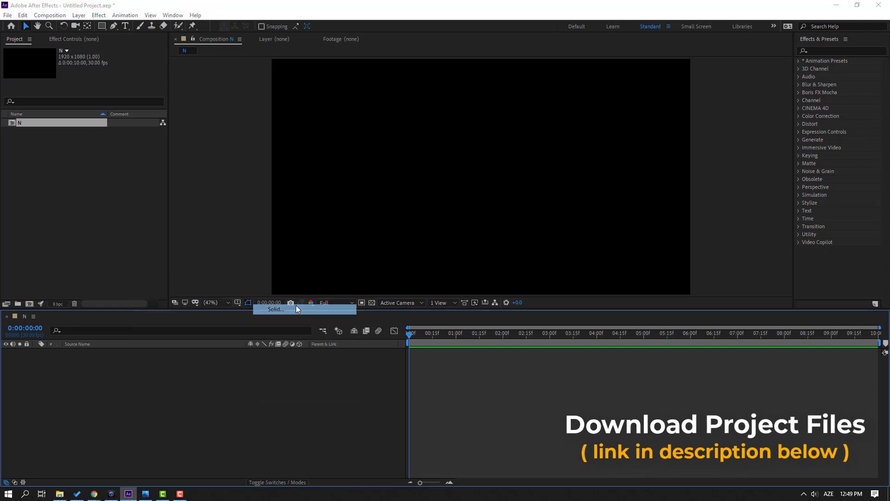
click(296, 392)
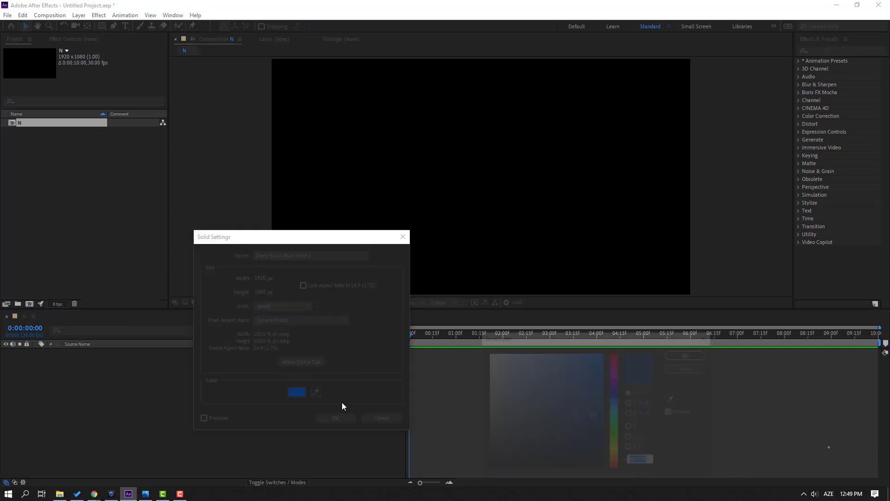
drag(593, 418, 595, 435)
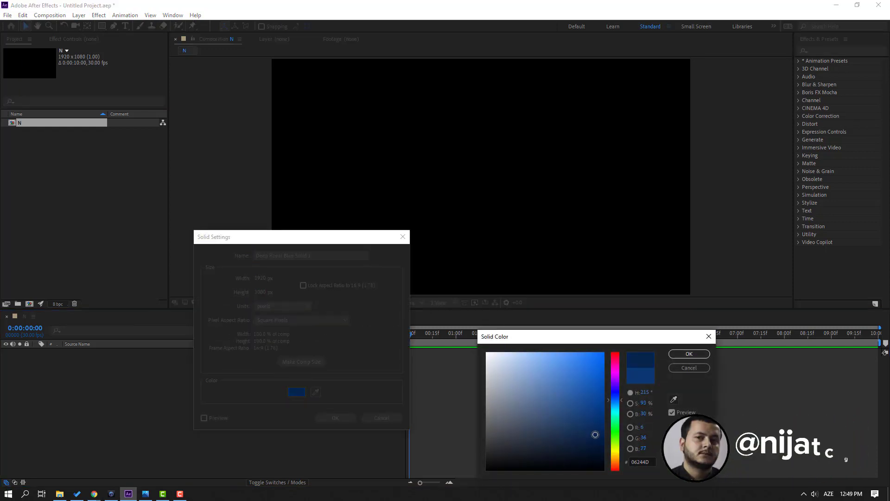
click(678, 354)
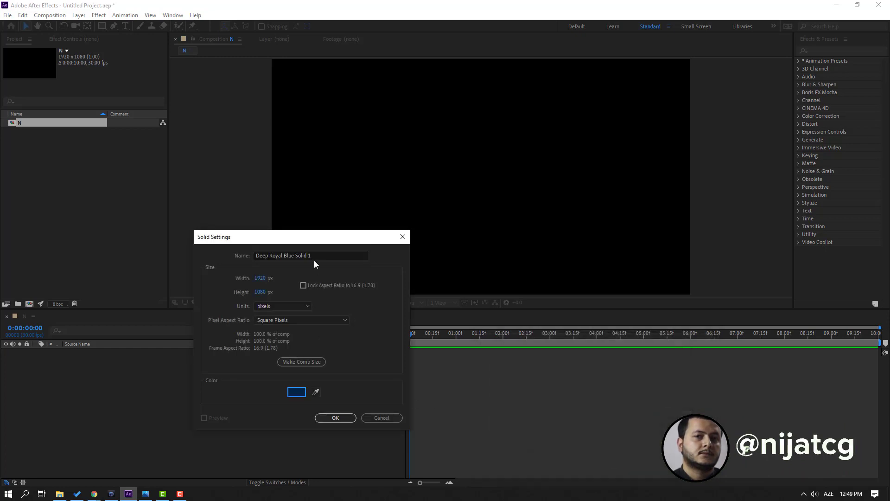
text(BG)
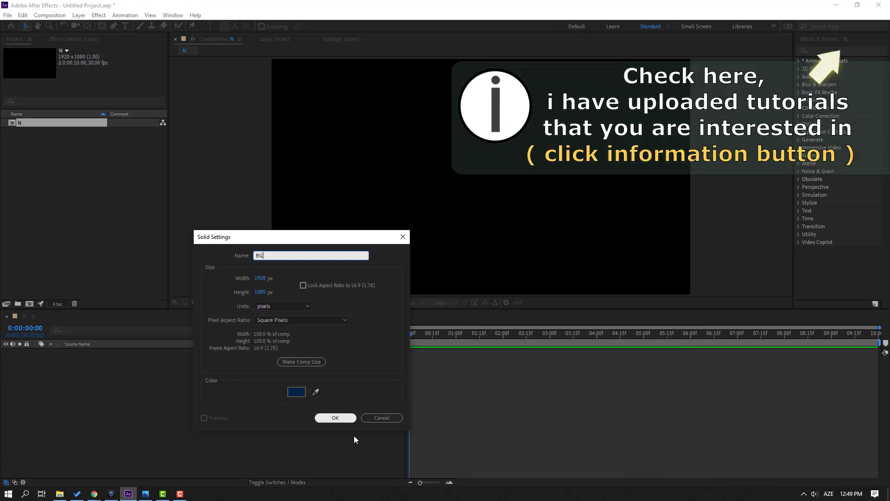
click(336, 418)
click(27, 352)
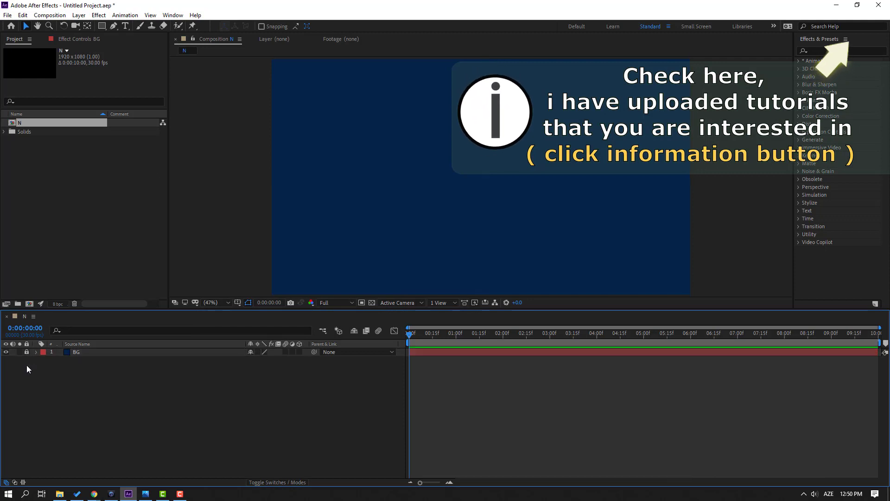
Add a yellow text layer reading N, enlarge it to 662 px and move it near the composition's centre.
click(125, 26)
click(429, 170)
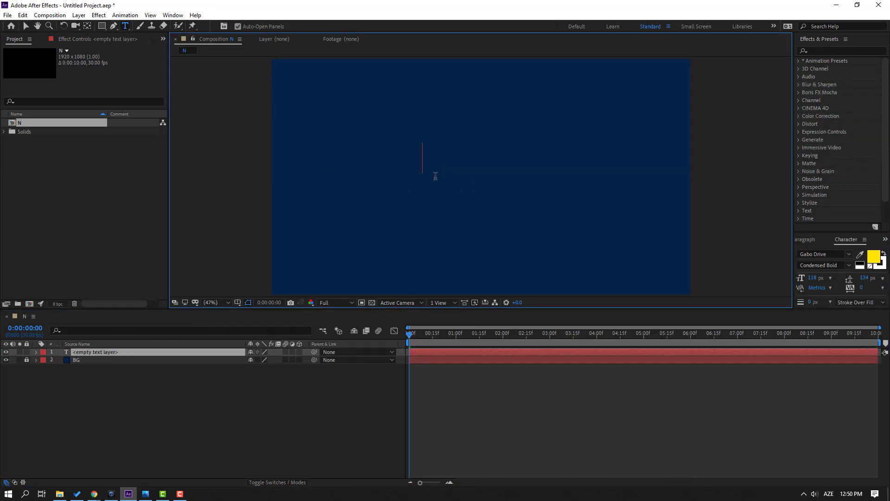
text(N)
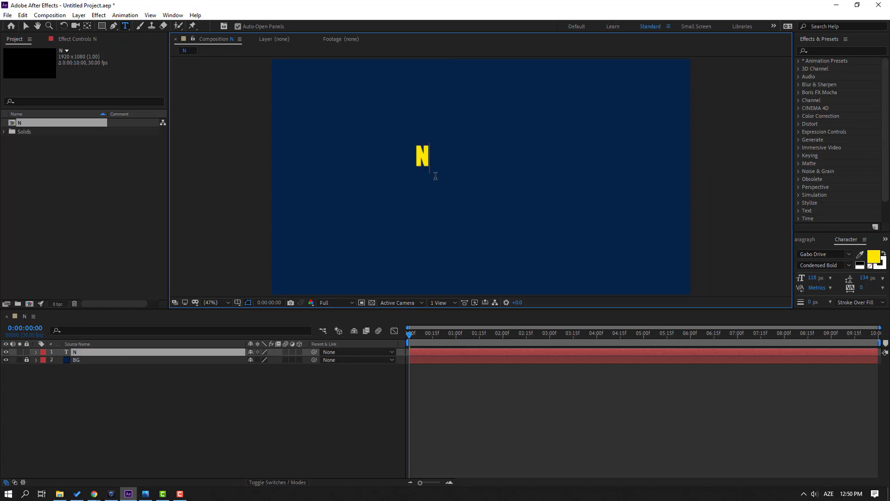
click(29, 26)
drag(809, 282, 889, 282)
drag(438, 138, 484, 189)
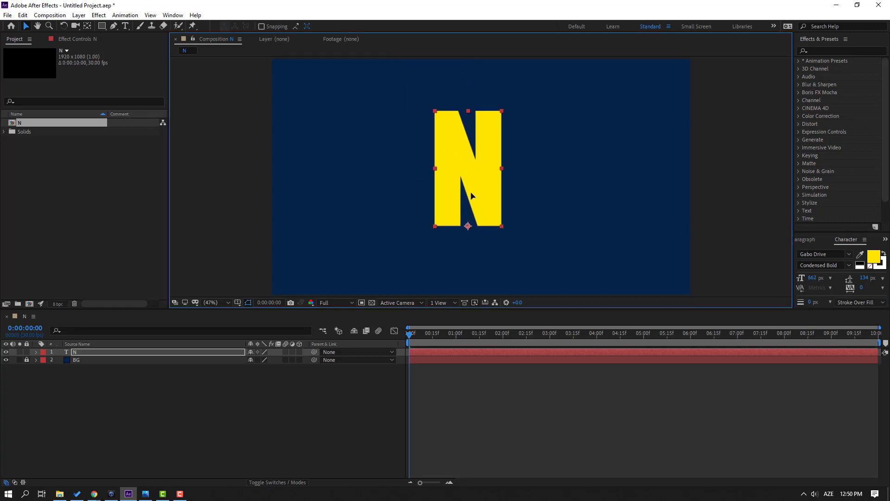
Create shapes from the N text layer and delete the original text layer.
right_click(75, 352)
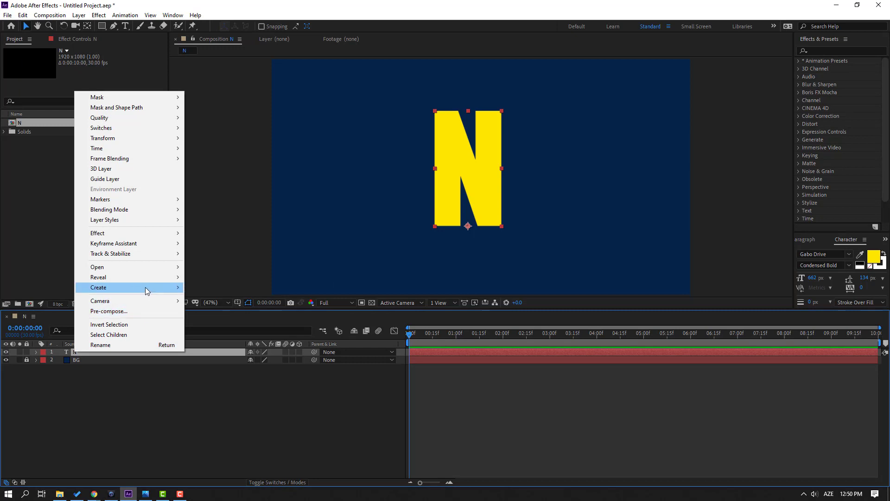
mouse_move(146, 287)
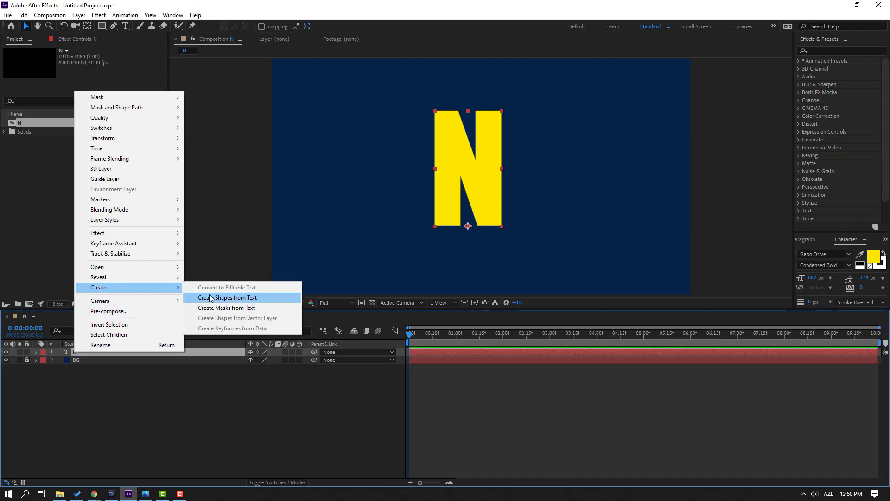
click(250, 298)
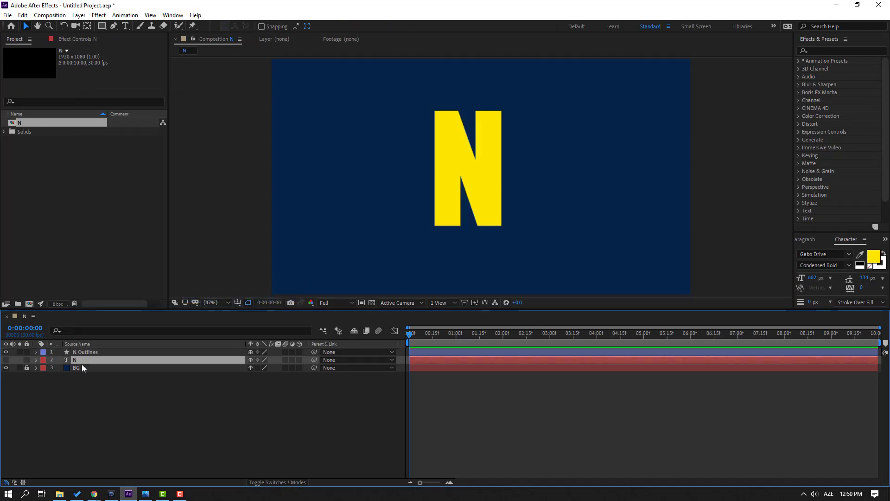
key(Delete)
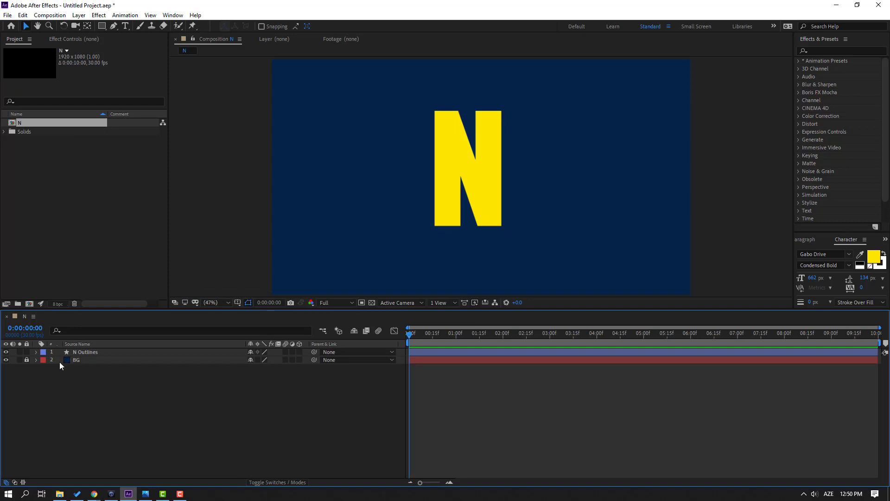
Remove the fill of the N Outlines layer and set its white stroke width to 38 px.
click(81, 353)
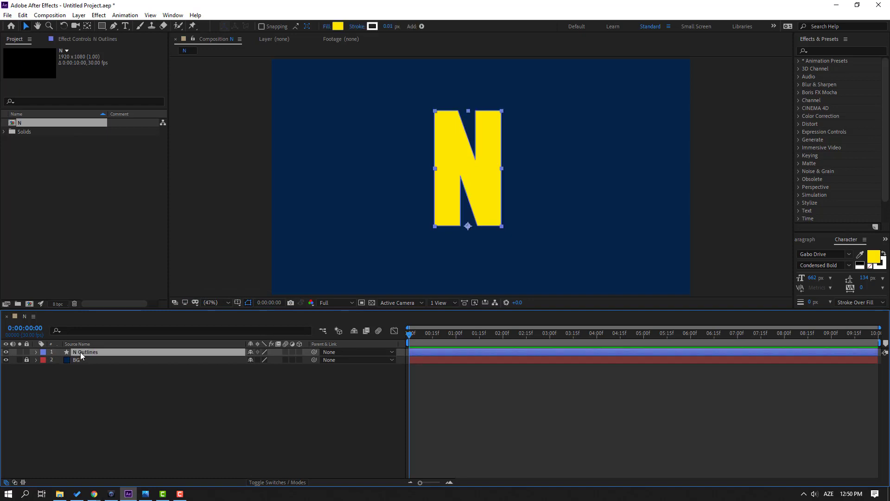
click(327, 27)
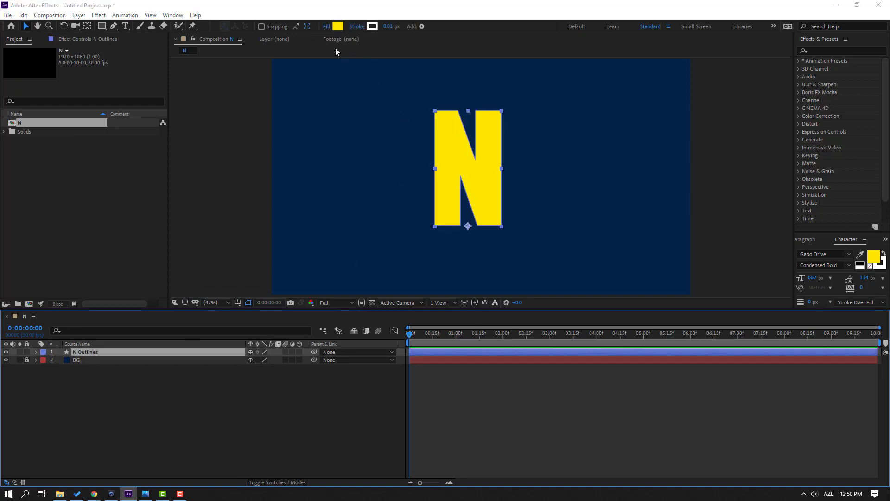
click(312, 216)
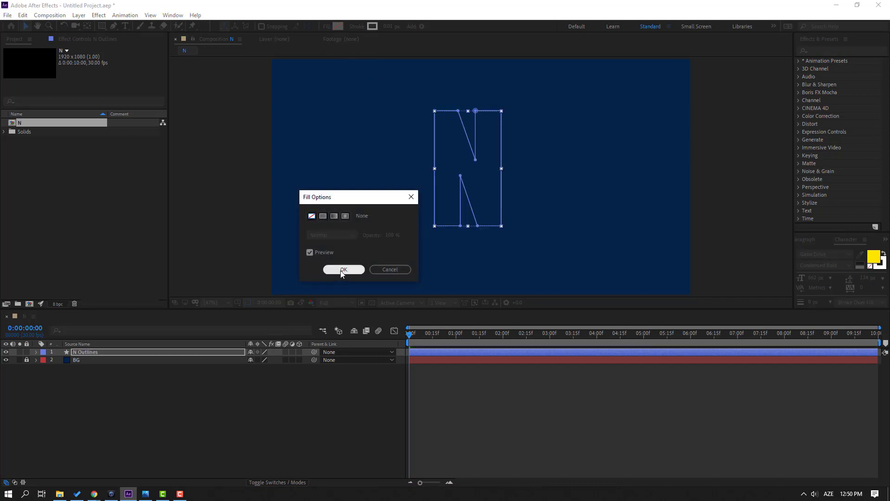
click(342, 270)
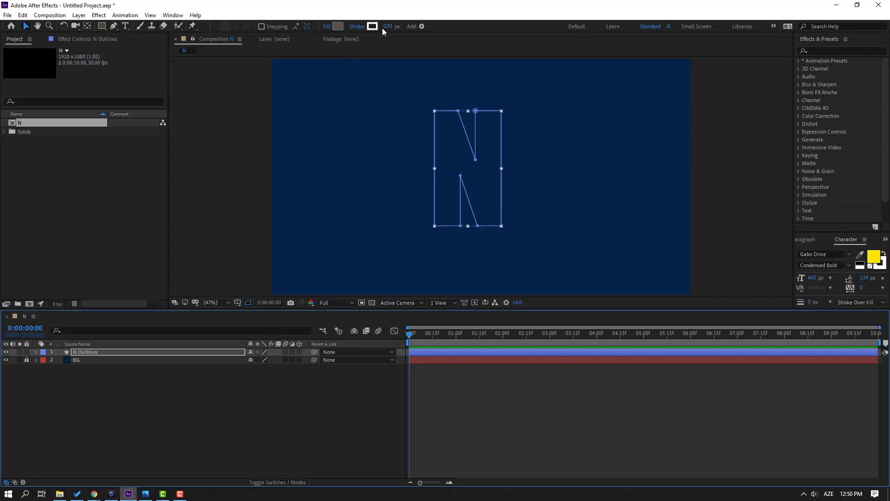
drag(387, 28, 405, 28)
click(54, 373)
Set the line cap of the N outline's stroke to Round Cap.
click(38, 355)
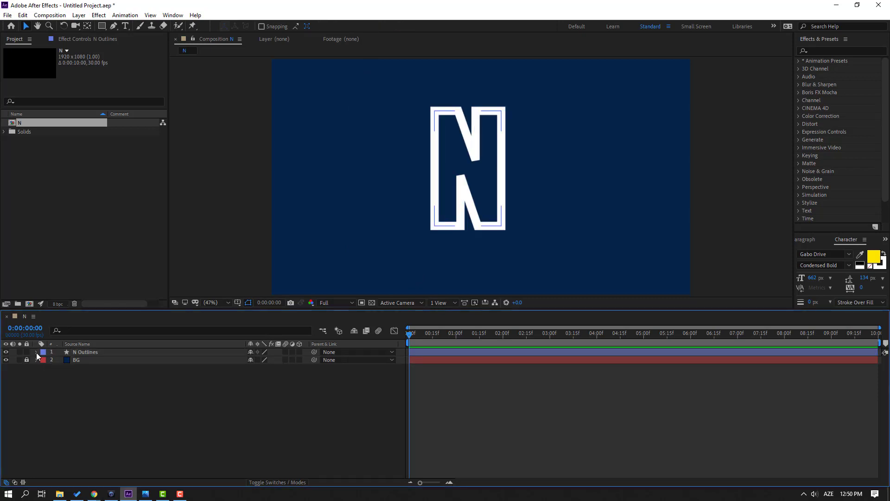
click(45, 361)
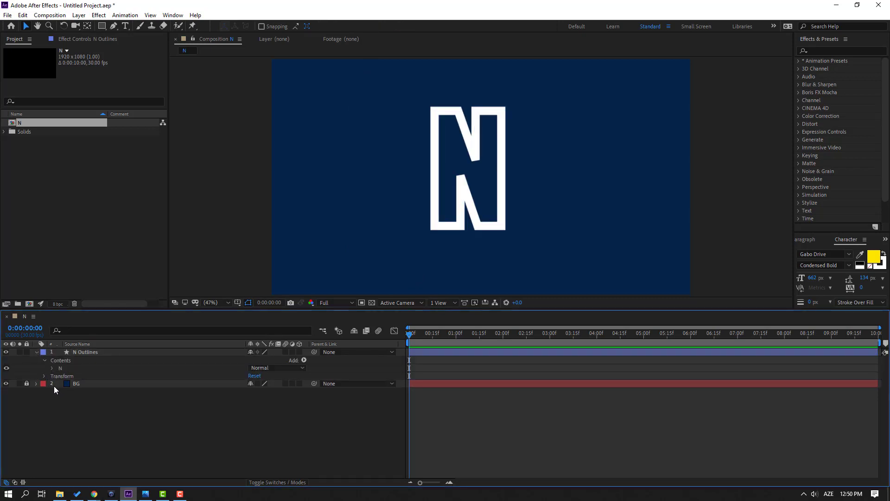
click(52, 369)
click(60, 384)
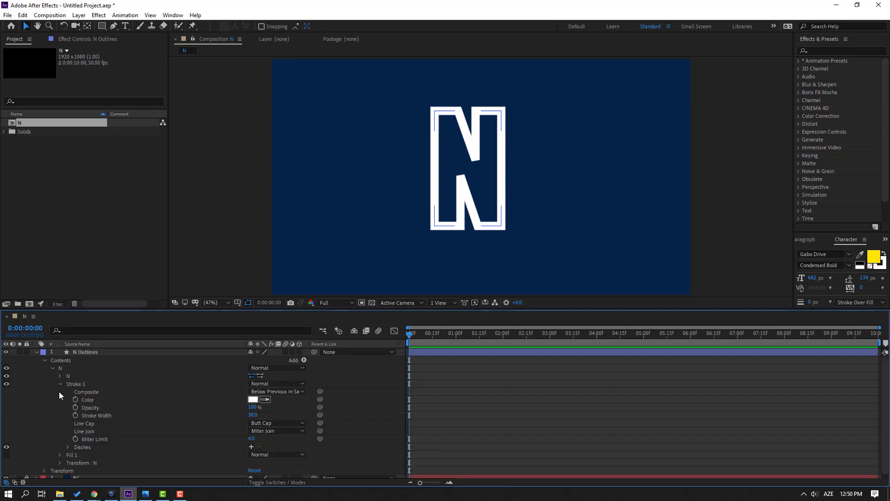
click(268, 424)
click(273, 444)
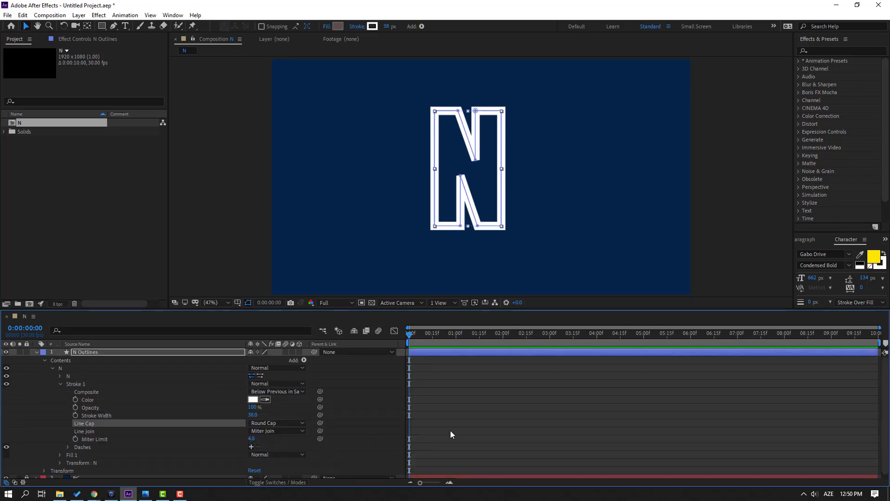
click(36, 352)
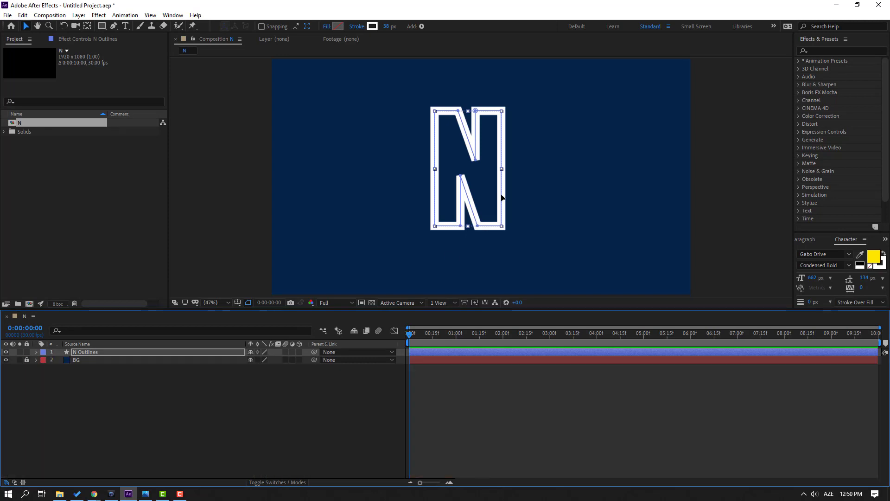
Round the upper and lower inner corner points of the N path with the Convert Vertex Tool.
scroll(481, 183, up, 3)
drag(512, 156, 497, 189)
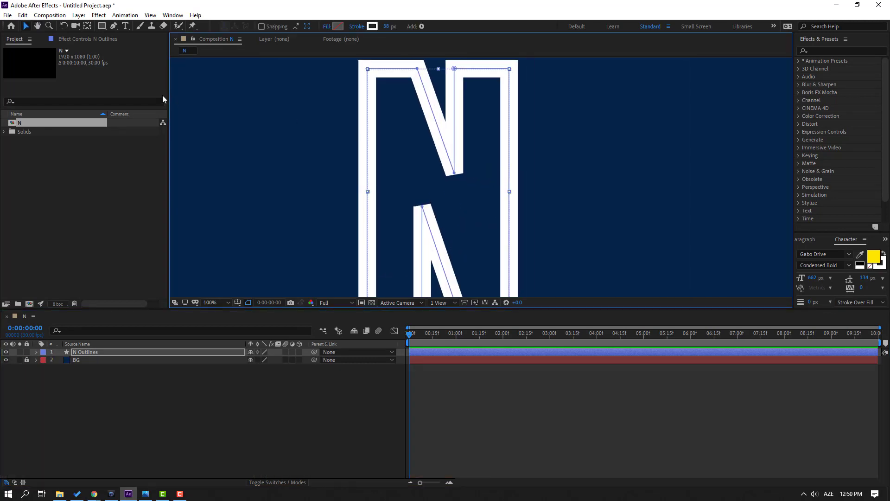
click(112, 28)
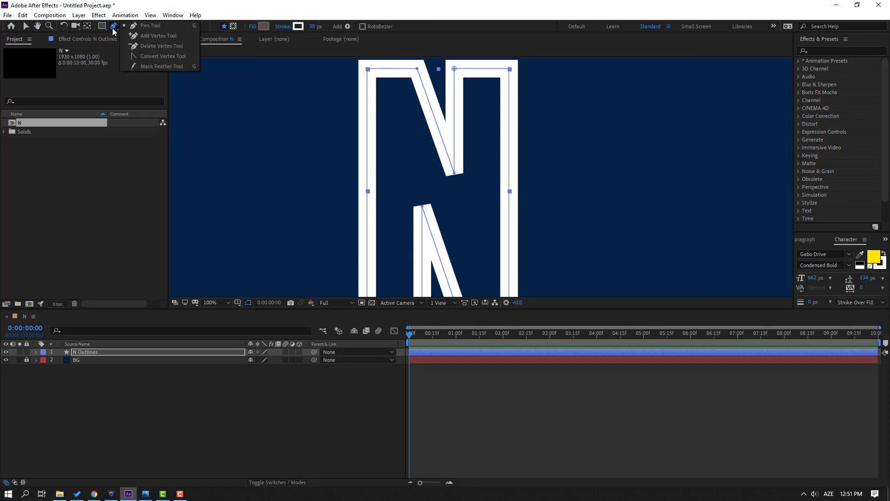
click(161, 56)
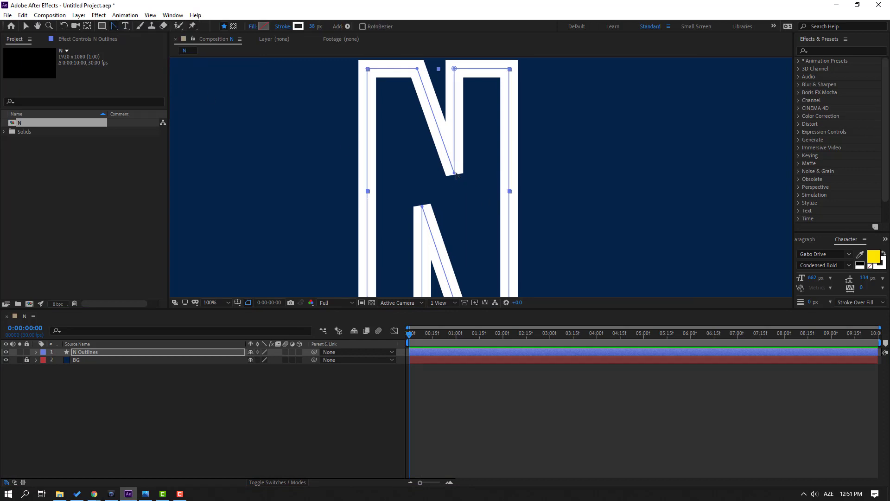
mouse_move(456, 174)
mouse_down()
mouse_move(466, 175)
mouse_move(440, 177)
mouse_move(444, 167)
mouse_up()
drag(448, 224, 447, 163)
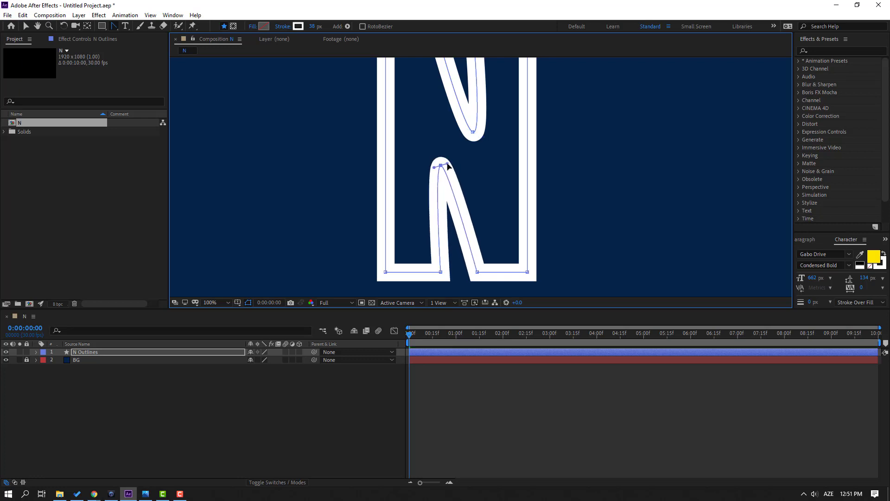
scroll(398, 155, up, 2)
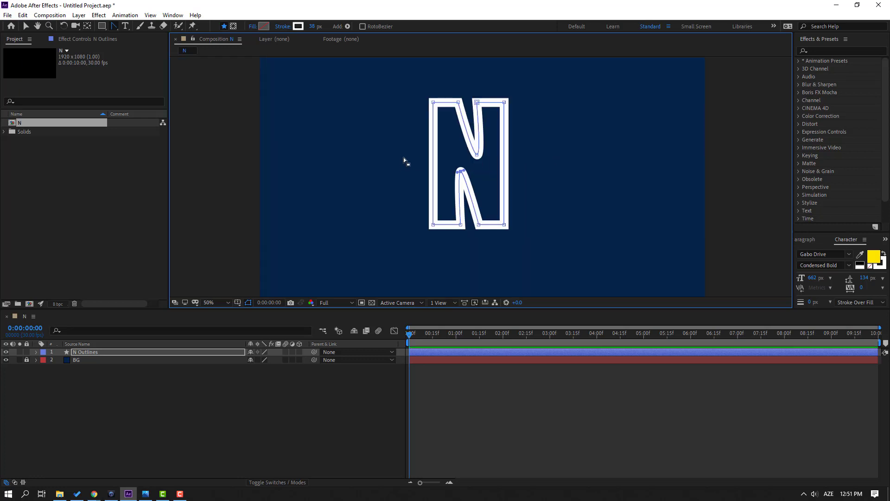
Move the two rounded inner points of the N path towards the letter's vertical centre line with the Selection Tool.
click(26, 27)
drag(532, 124, 522, 174)
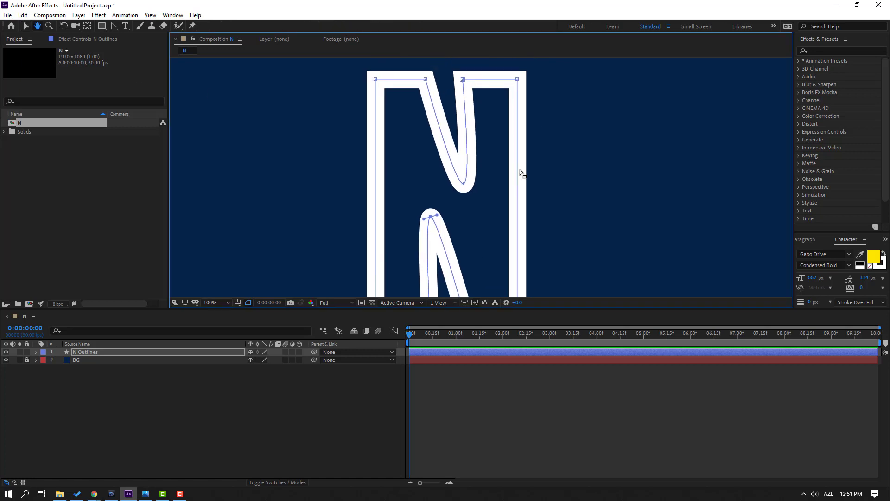
drag(462, 183, 449, 173)
drag(425, 221, 448, 167)
click(254, 447)
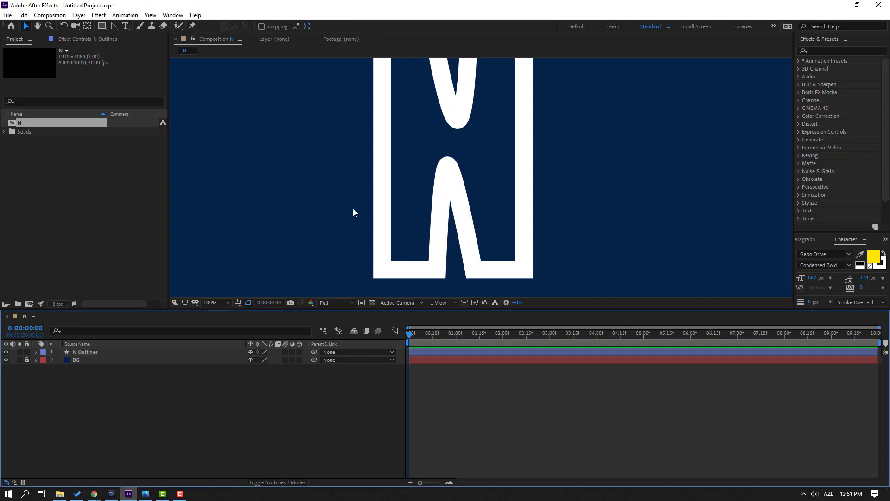
scroll(370, 215, down, 4)
scroll(374, 215, up, 3)
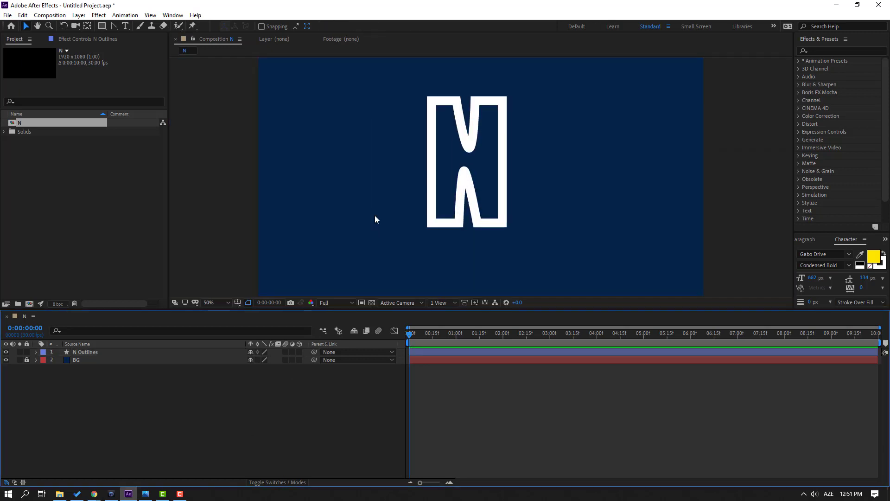
Add Trim Paths to the N Outlines layer and keyframe its End at 0% at 0:00:00:00.
click(83, 354)
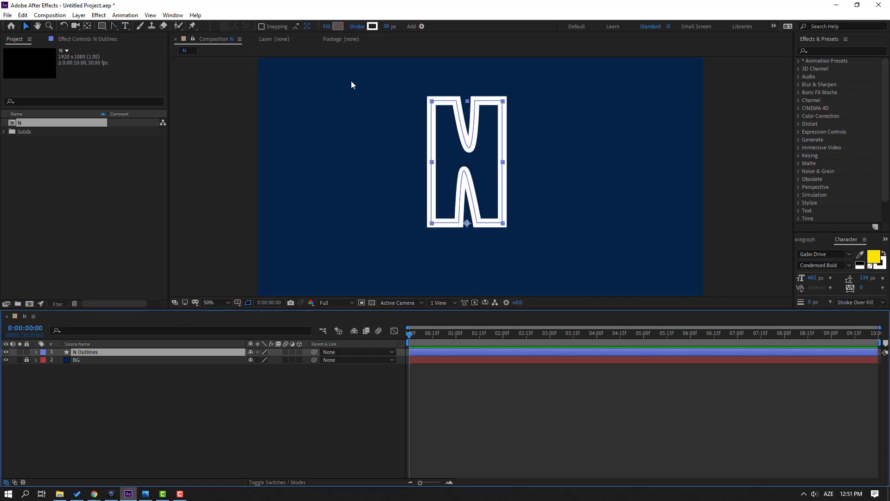
click(422, 26)
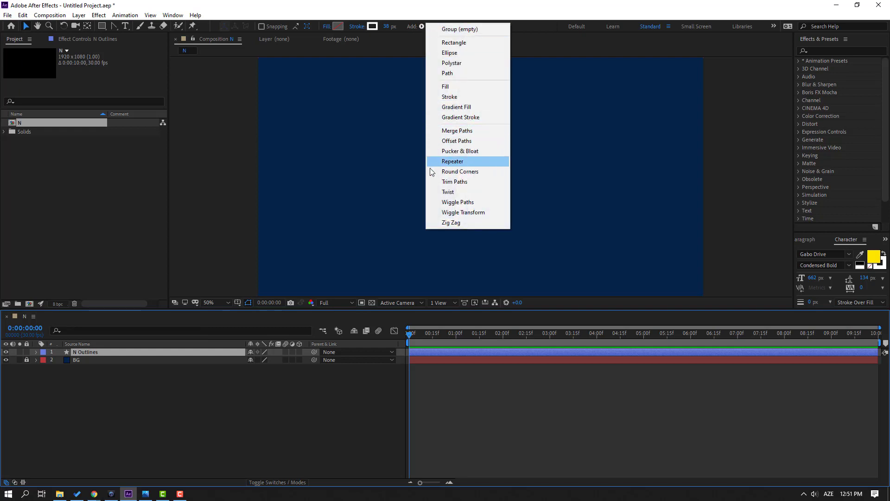
click(454, 181)
scroll(52, 460, down, 1)
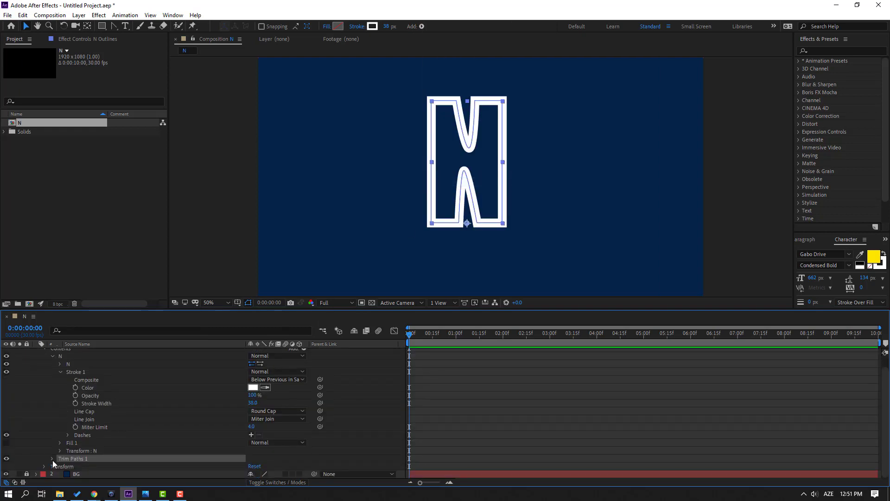
click(52, 458)
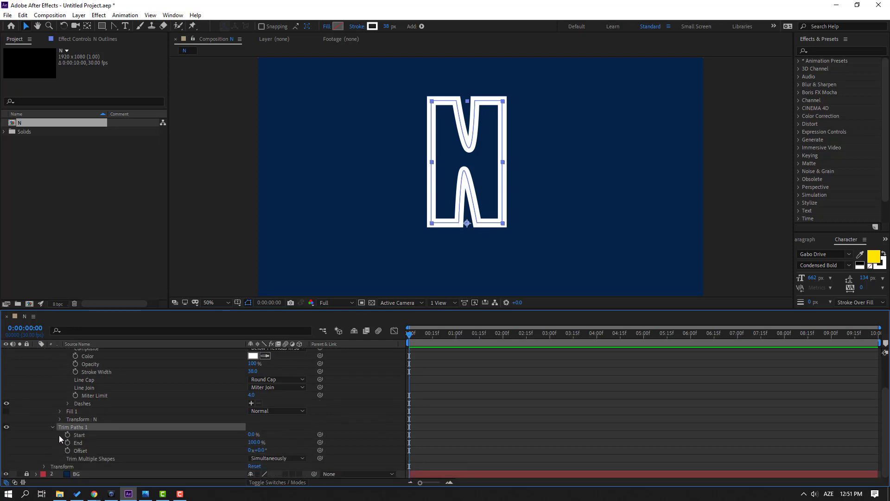
drag(258, 445, 204, 444)
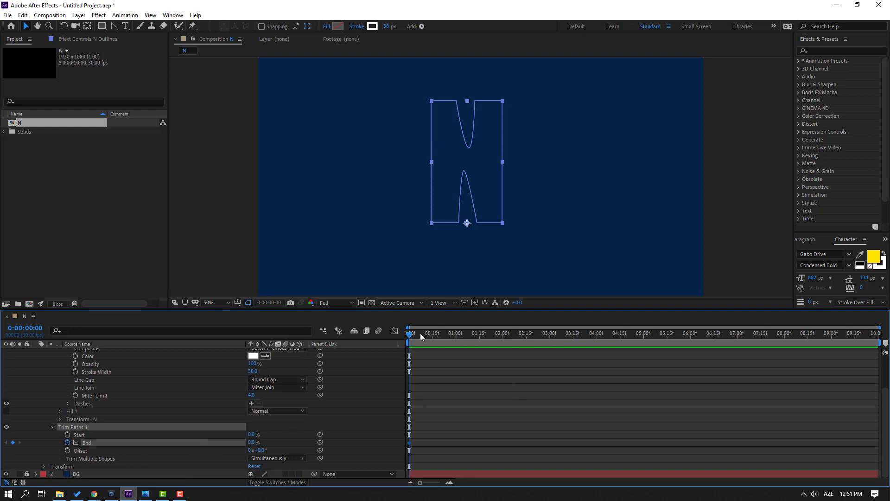
Keyframe the Trim Paths End at 100% at 0:00:01:01 and preview the outline drawing on.
drag(418, 333, 457, 340)
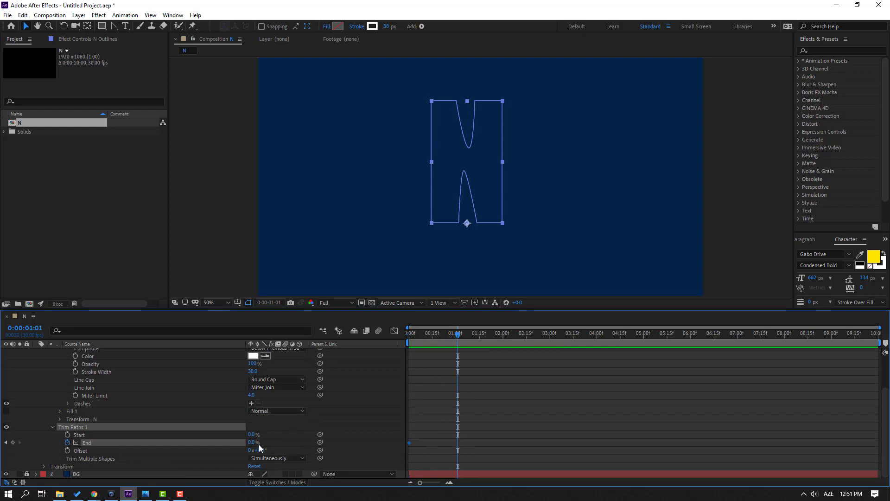
text(100)
key(Return)
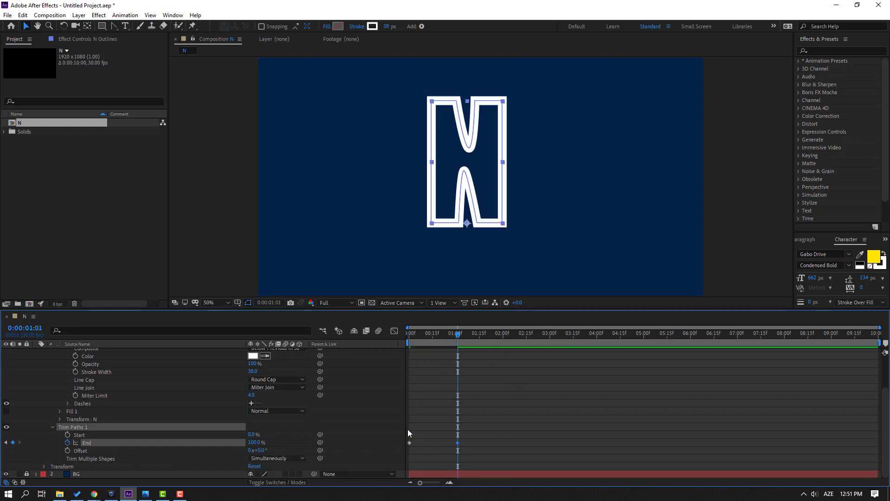
click(530, 425)
key(space)
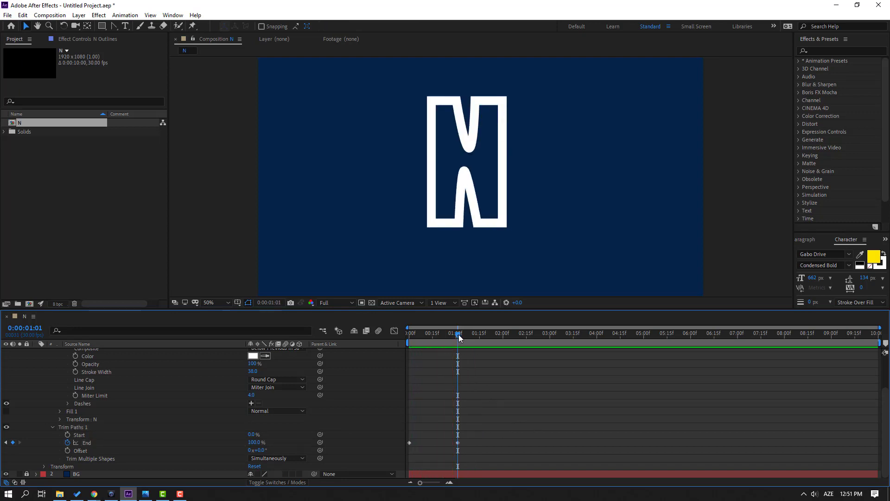
Keyframe the Trim Paths Start from 0% at about 0:00:00:17 to 100% at 0:00:01:11 and preview the animation.
mouse_move(457, 337)
mouse_down()
mouse_move(436, 334)
mouse_move(473, 341)
mouse_up()
click(67, 435)
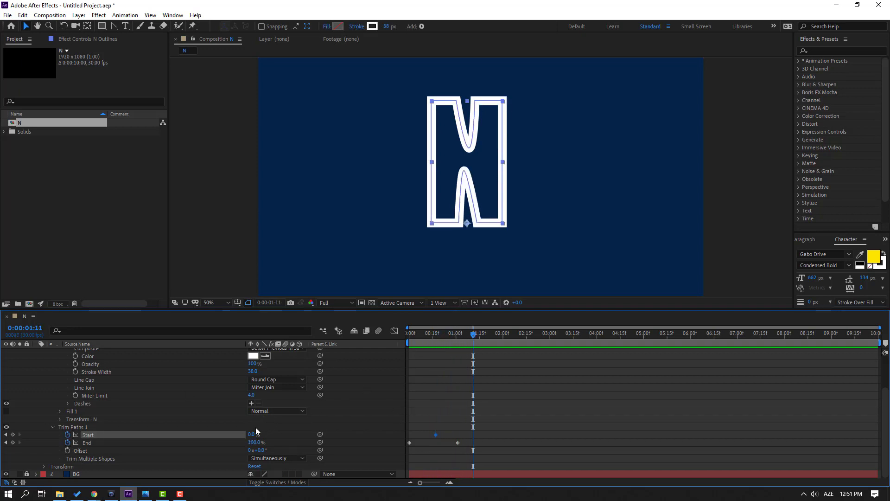
key(Return)
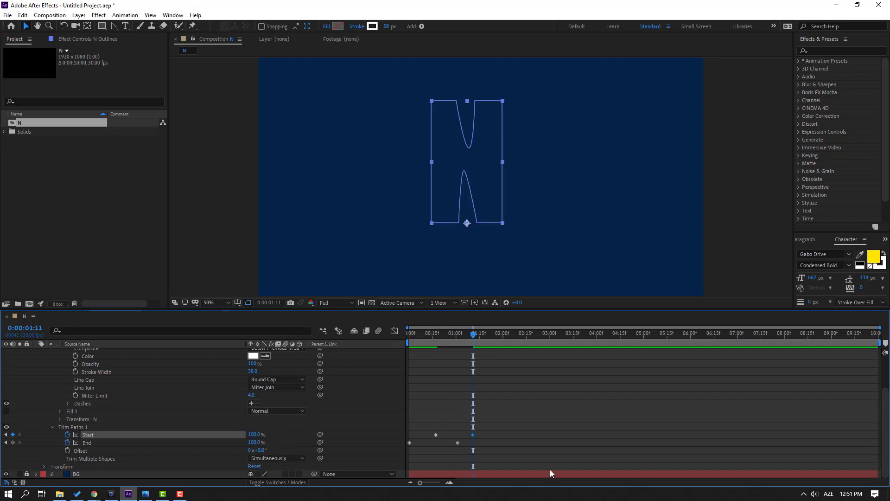
click(504, 435)
key(space)
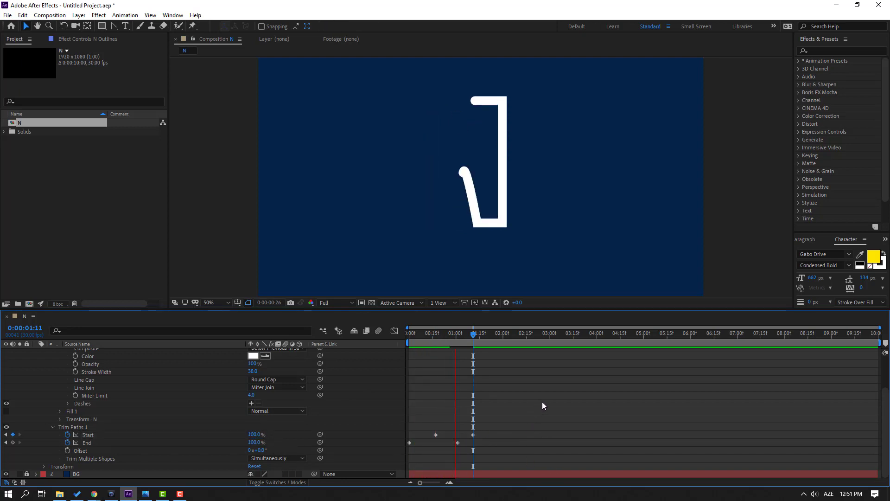
Apply Easy Ease to all four Trim Paths keyframes and move the last Start keyframe to about 0:00:01:16.
drag(501, 417, 410, 443)
right_click(410, 443)
mouse_move(498, 438)
click(543, 375)
click(515, 455)
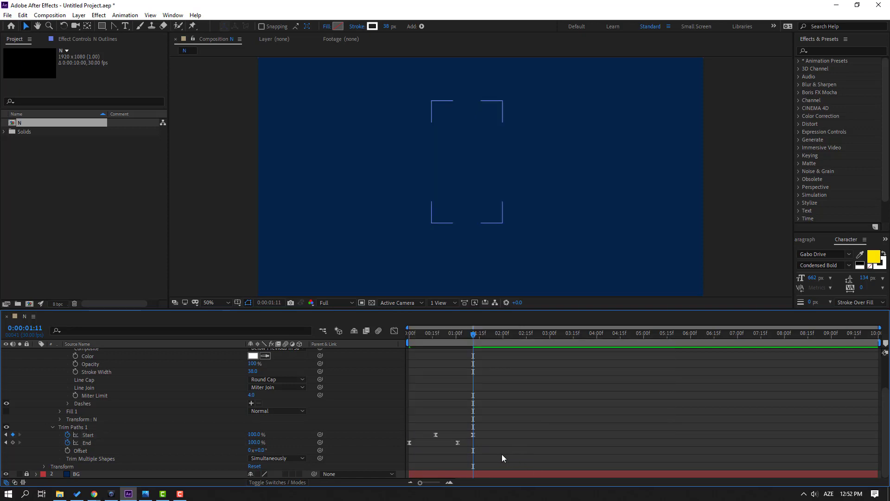
drag(473, 436, 481, 436)
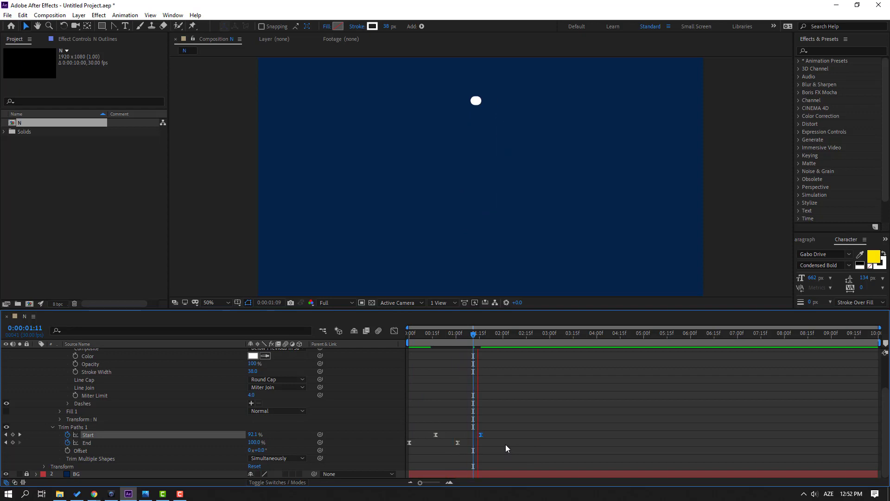
key(space)
Reshape the speed graph of the End keyframes so the speed peaks early and eases out slowly.
drag(479, 441, 394, 445)
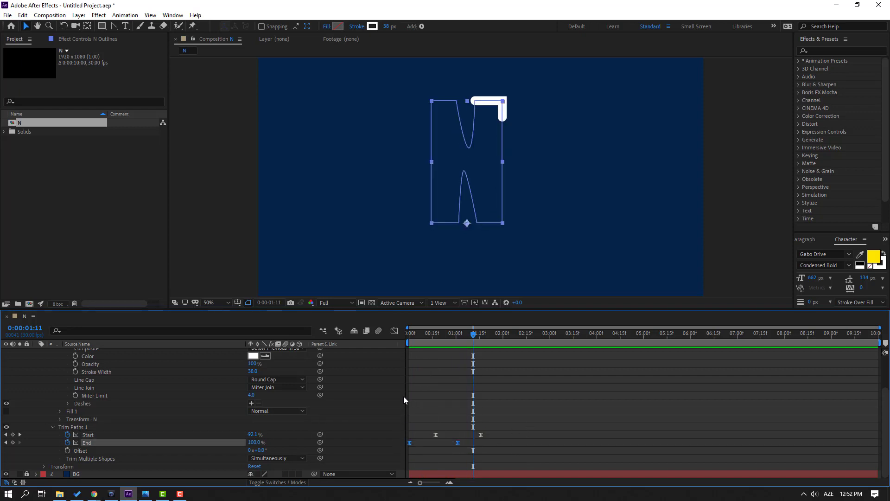
click(393, 331)
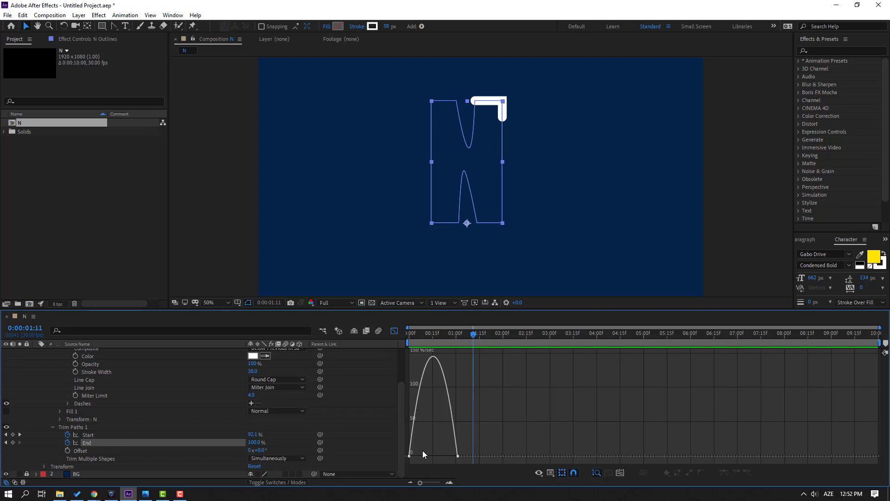
drag(449, 456, 436, 456)
key(space)
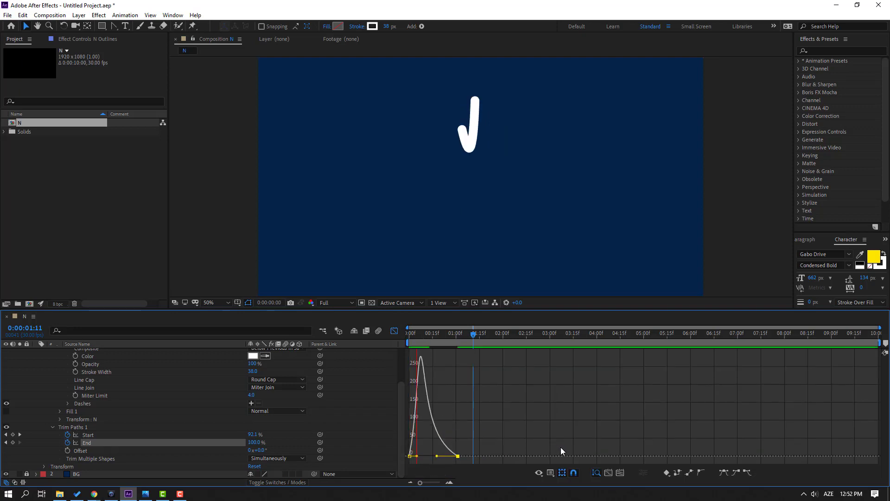
key(space)
click(394, 330)
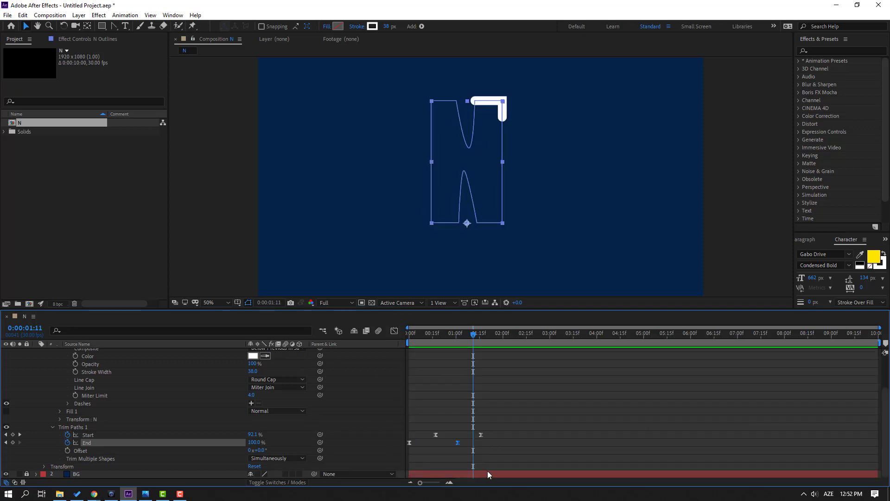
Slow the animation by moving the last End keyframe to about 0:00:01:23 and the last Start keyframe to about 0:00:02:08.
click(498, 433)
mouse_move(493, 434)
mouse_down()
mouse_move(455, 444)
mouse_move(493, 443)
mouse_up()
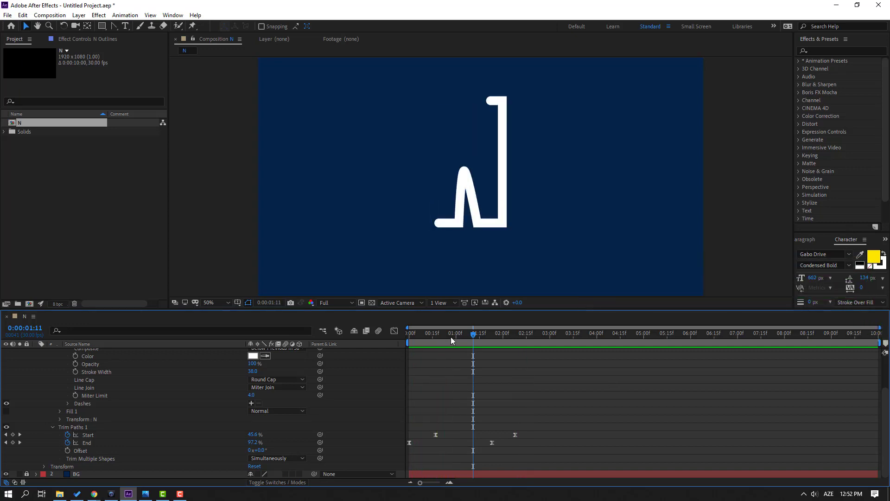
click(432, 341)
Change the stroke colour of the N Outlines layer to yellow FEFF37.
scroll(115, 415, up, 3)
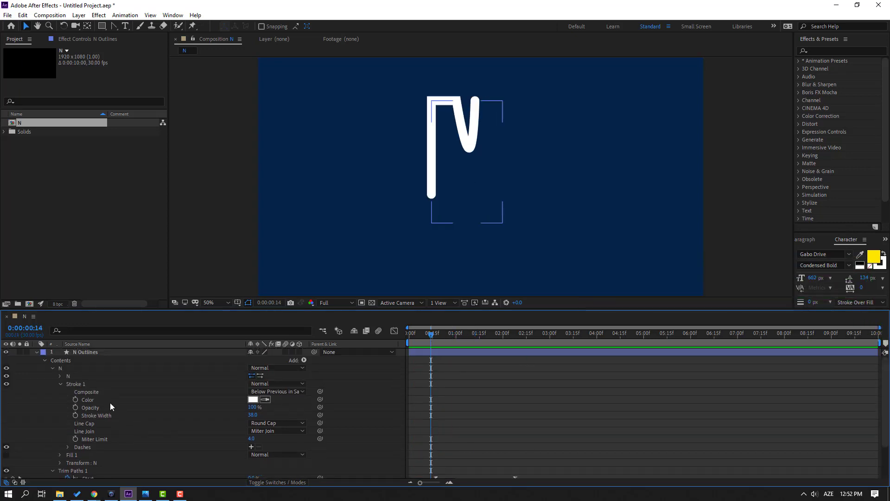
click(90, 351)
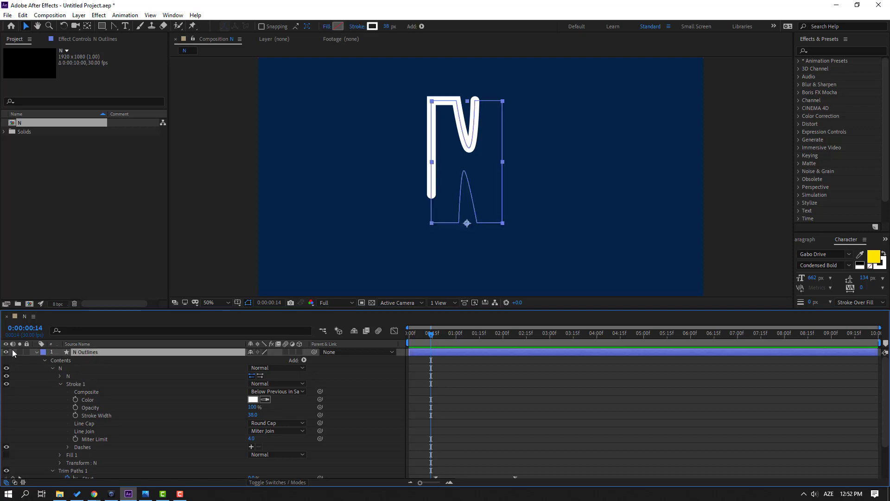
click(35, 355)
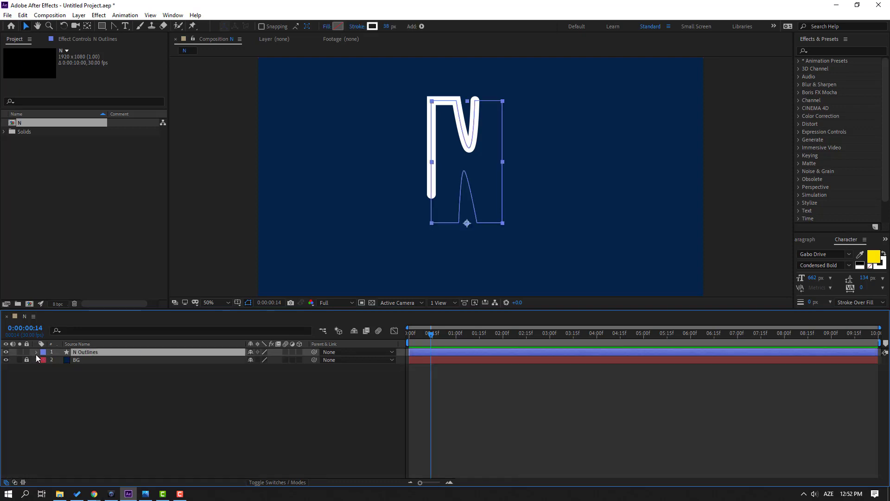
click(372, 26)
click(674, 400)
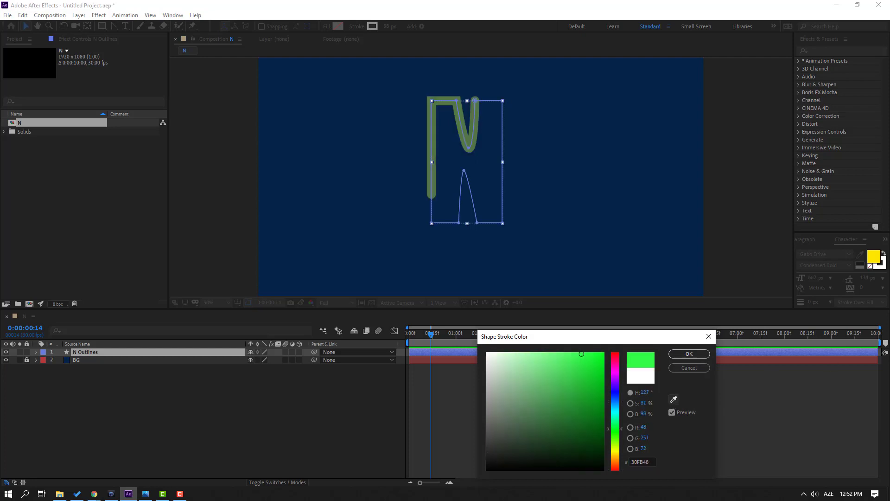
click(616, 451)
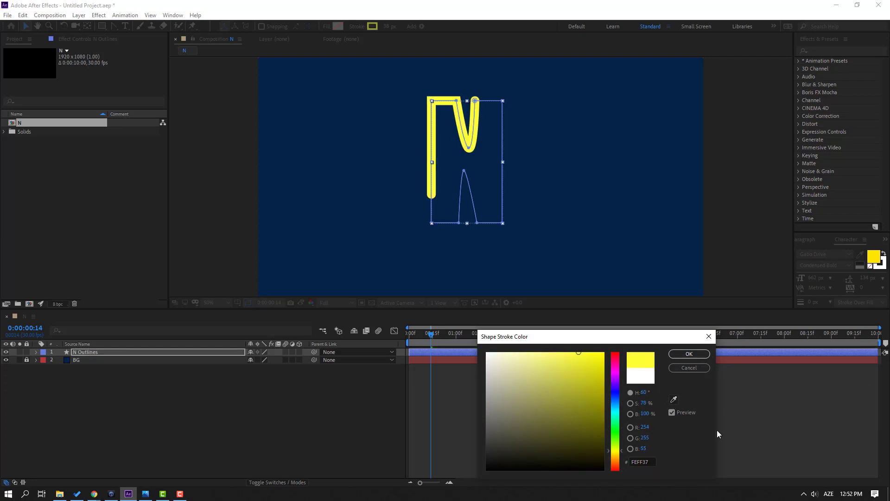
click(689, 354)
Duplicate the yellow N Outlines layer and shift the copy to start at 0:00:00:06.
click(76, 353)
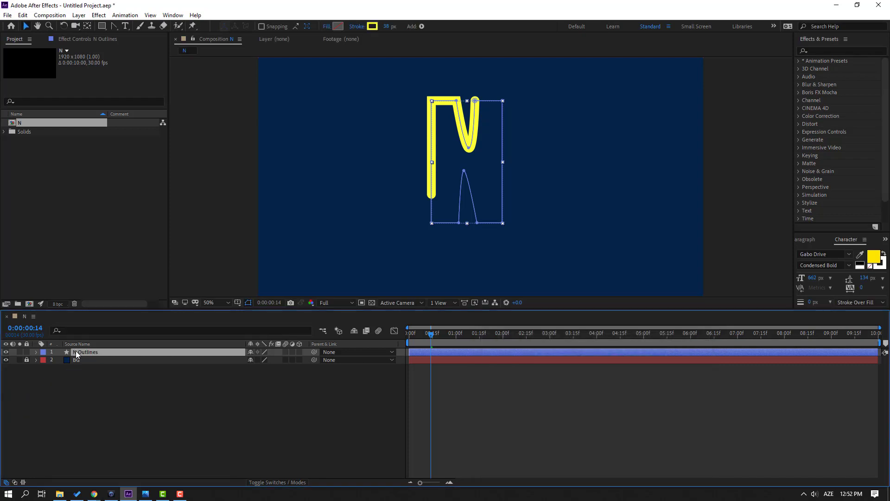
key(ctrl+d)
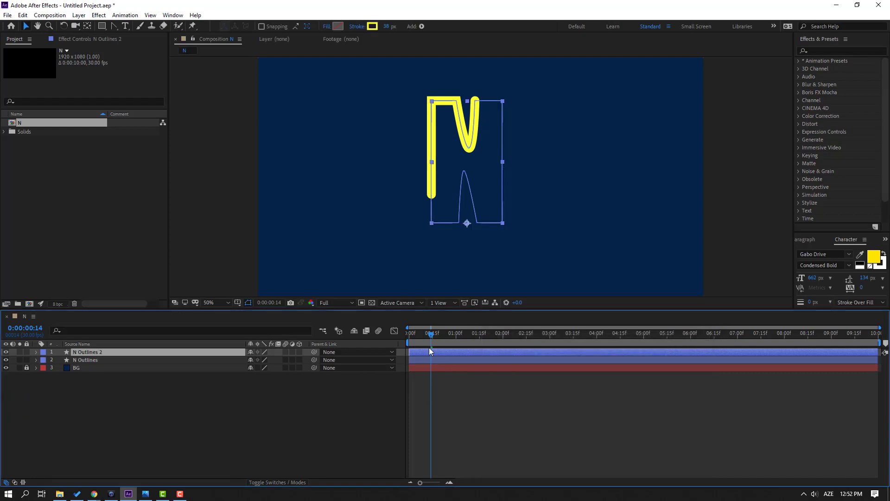
drag(423, 339, 398, 344)
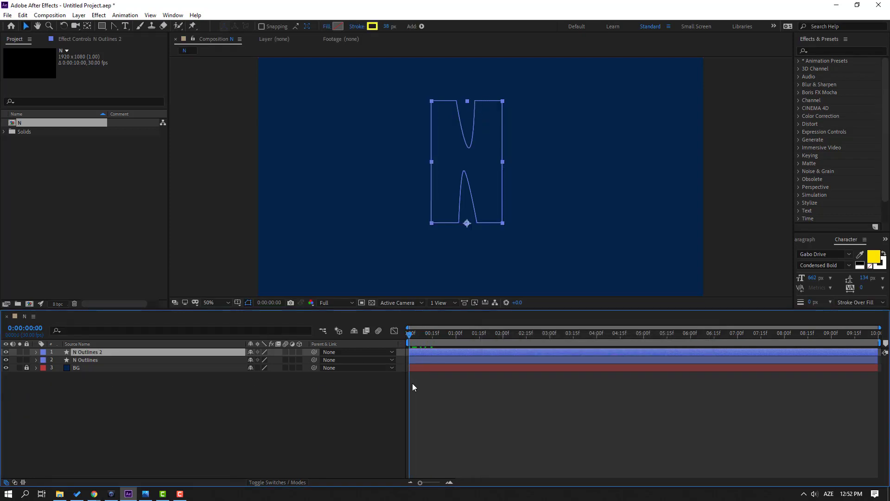
click(270, 304)
text(+6)
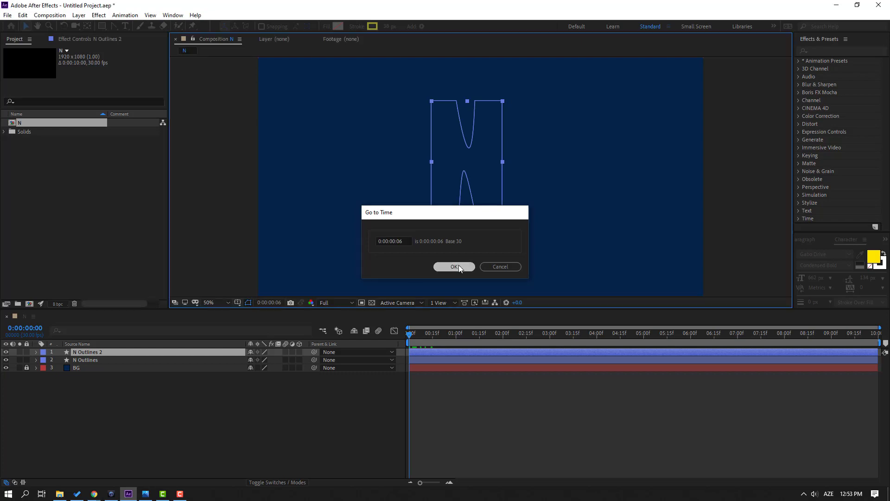
click(457, 266)
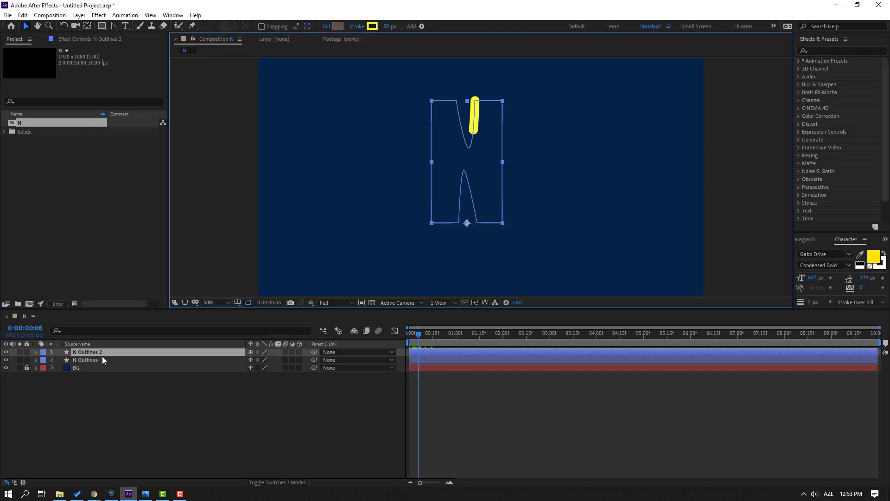
drag(423, 354, 429, 354)
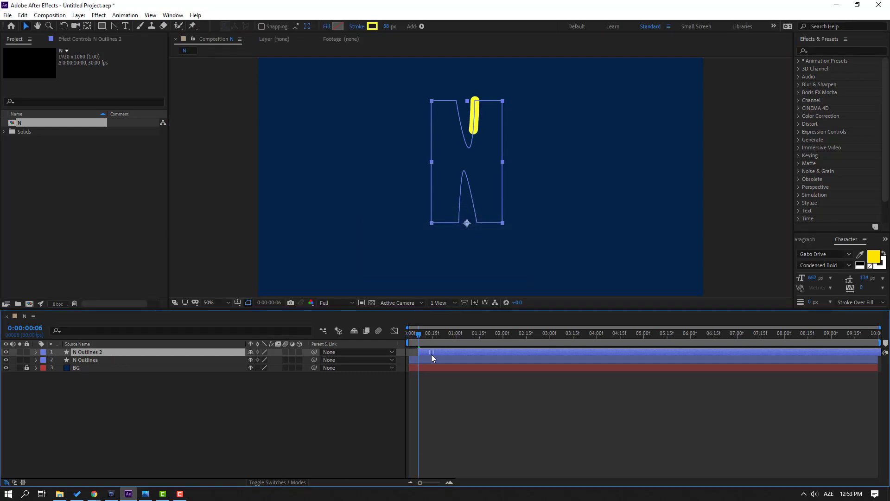
Set the duplicated outline's stroke colour to red FB2D42 and preview the two-colour animation.
click(372, 27)
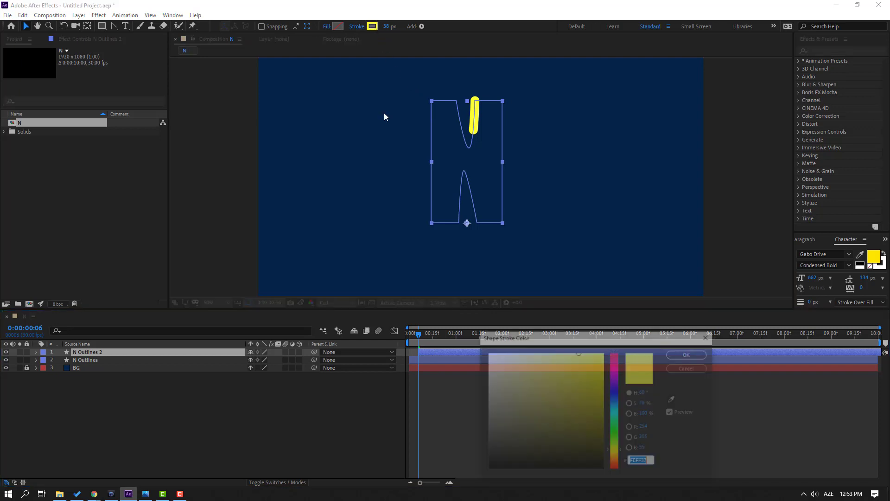
click(674, 402)
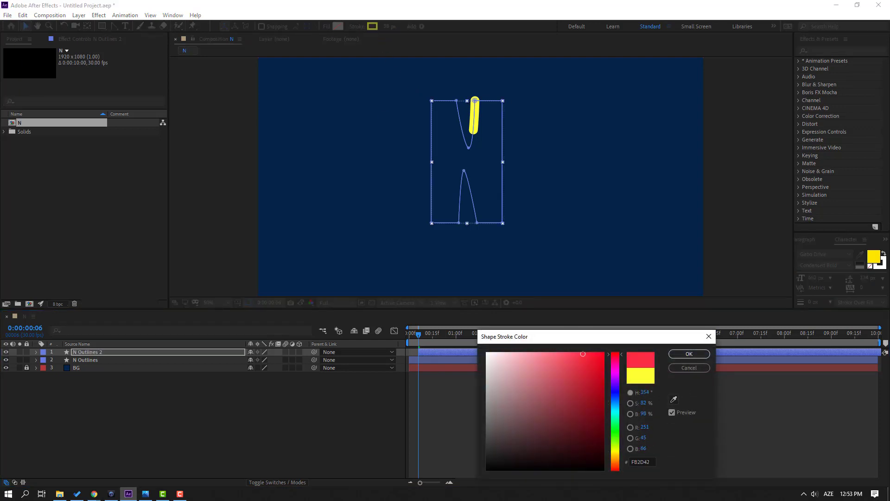
click(691, 355)
click(626, 434)
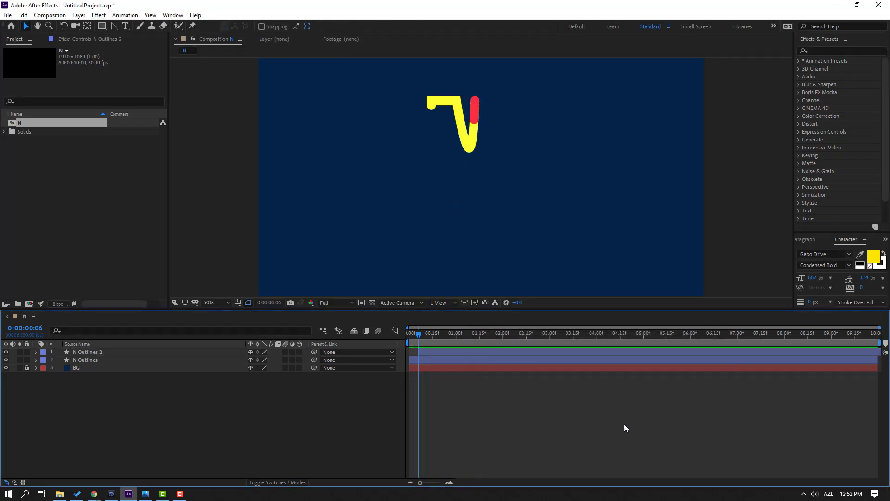
key(space)
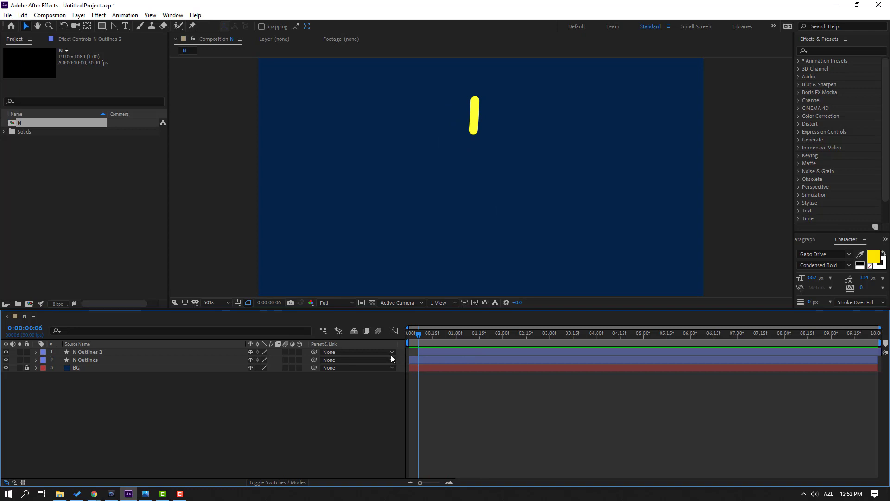
Duplicate the red outline layer and shift the copy six frames further along to start at 0:00:00:12.
click(264, 303)
text(+6)
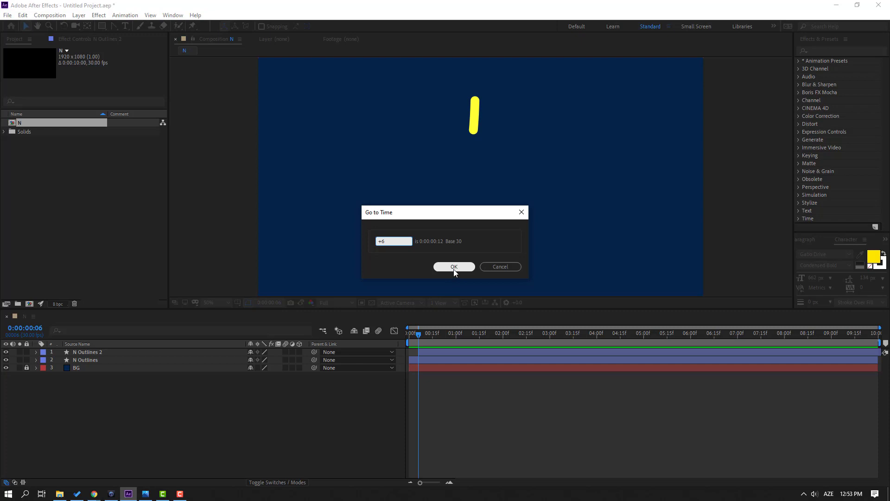
click(454, 268)
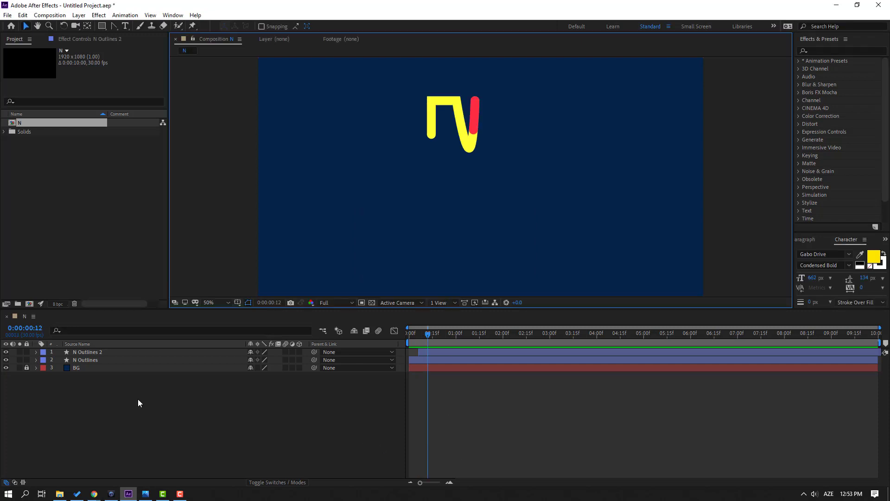
click(86, 354)
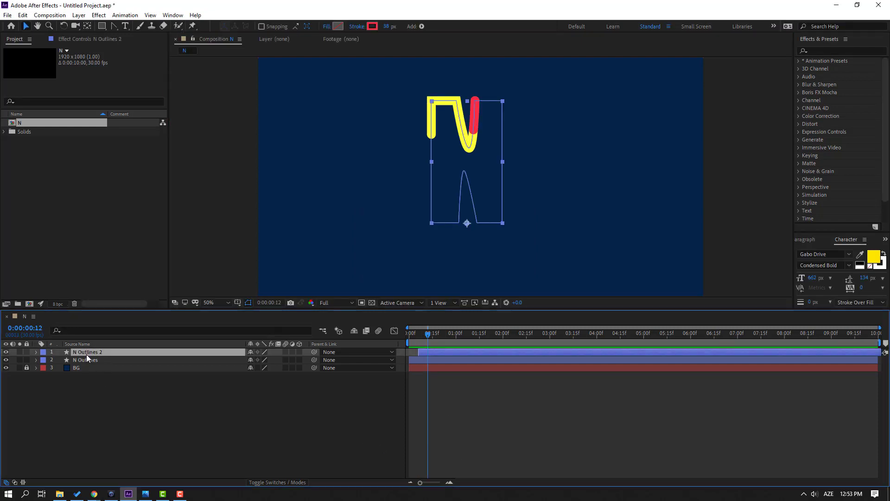
key(ctrl+d)
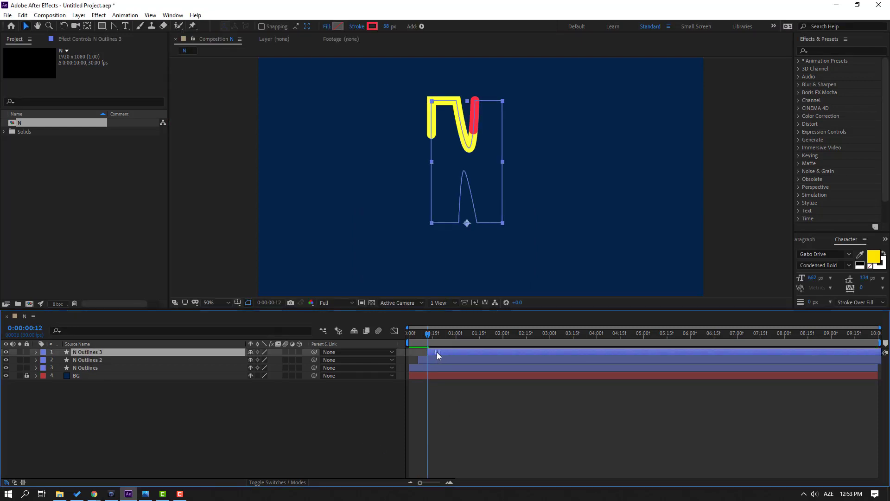
Set the topmost outline layer's stroke colour to light blue and preview the three-colour animation.
click(372, 26)
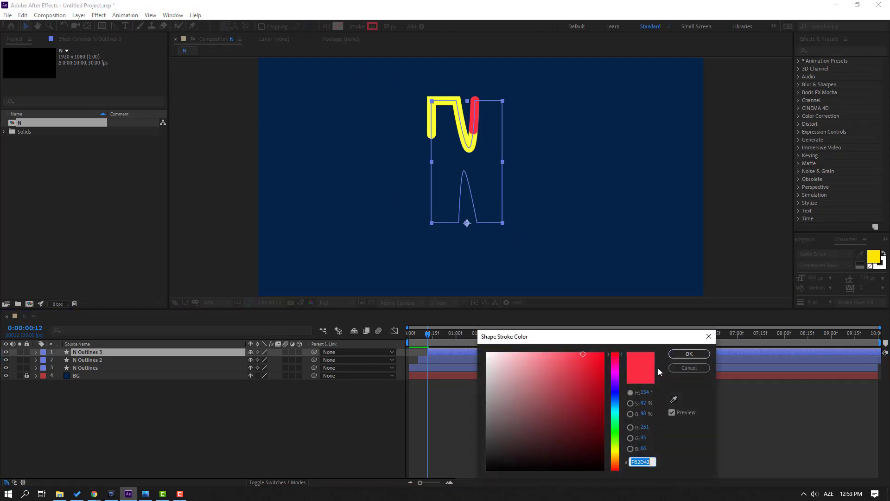
click(617, 405)
drag(583, 354, 571, 353)
click(689, 354)
click(551, 422)
key(space)
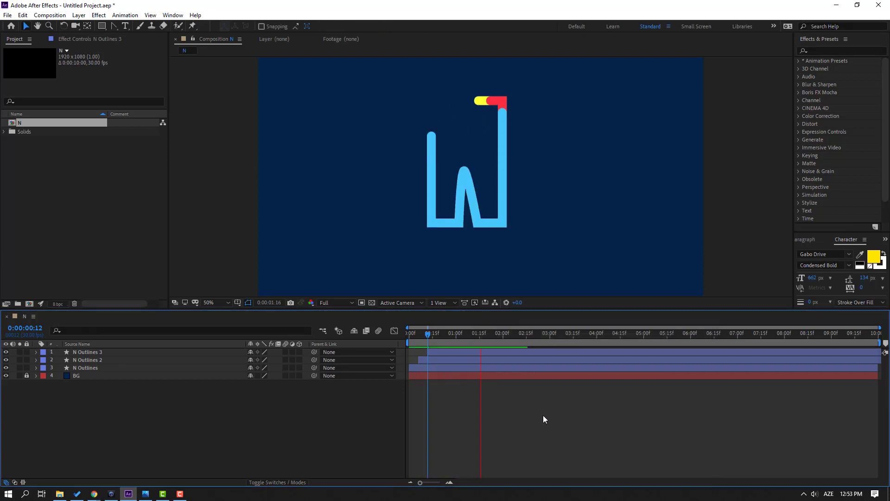
key(space)
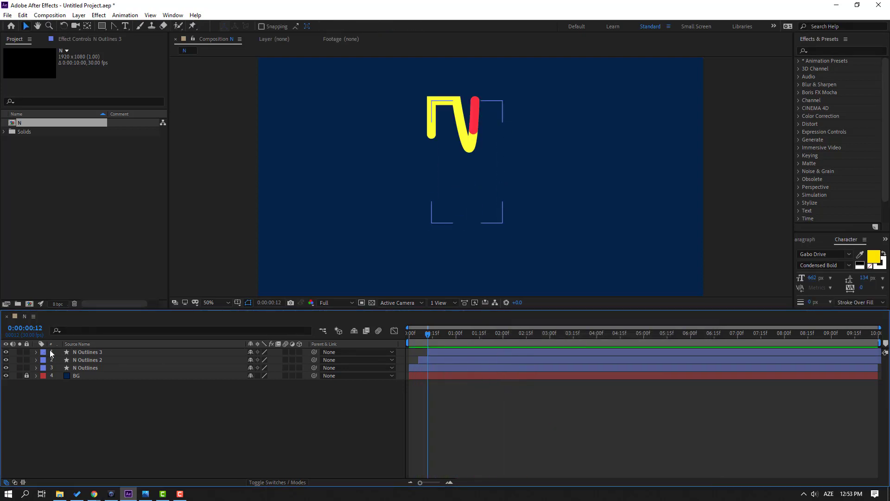
Duplicate the topmost light blue outline layer and shift the copy to start at 0:00:00:18.
click(82, 353)
key(ctrl+d)
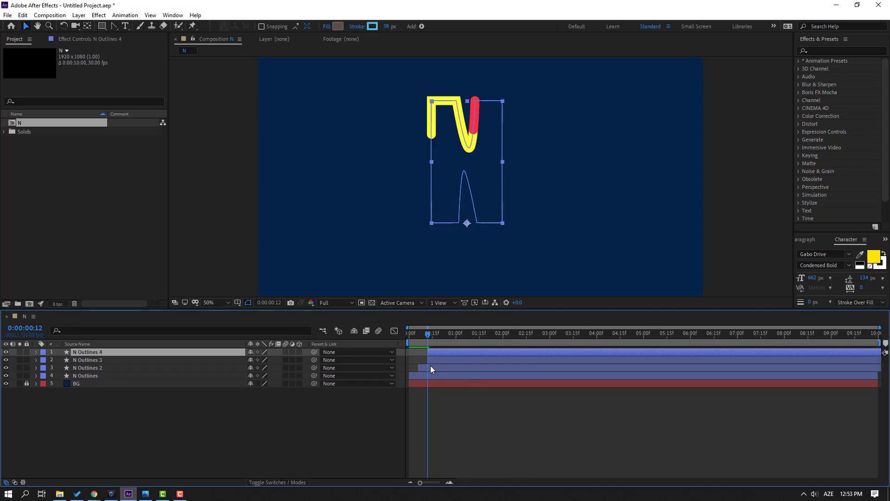
key(space)
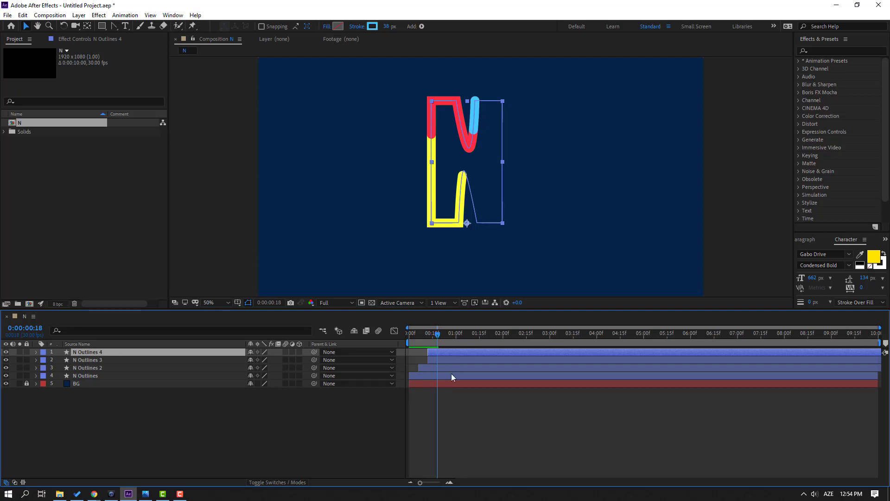
drag(447, 351, 458, 354)
Set the newest outline layer's stroke colour to bright green and preview the four-colour animation.
click(372, 27)
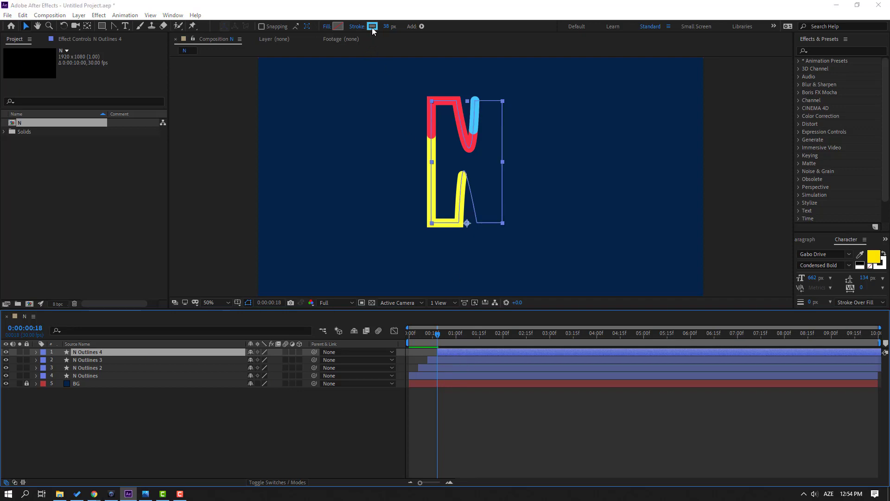
click(616, 431)
drag(580, 368, 575, 358)
click(678, 354)
key(space)
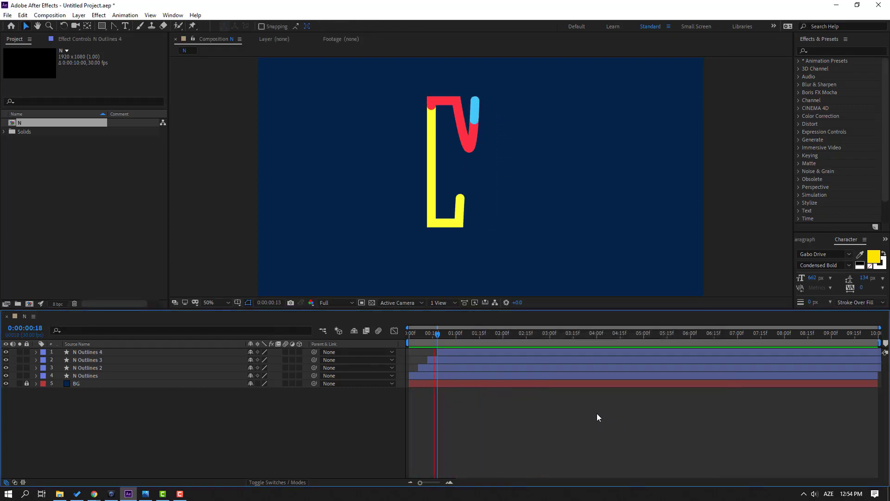
key(space)
Find the Stylize Glow effect and apply it to the original yellow N Outlines layer.
drag(448, 333, 484, 333)
click(821, 50)
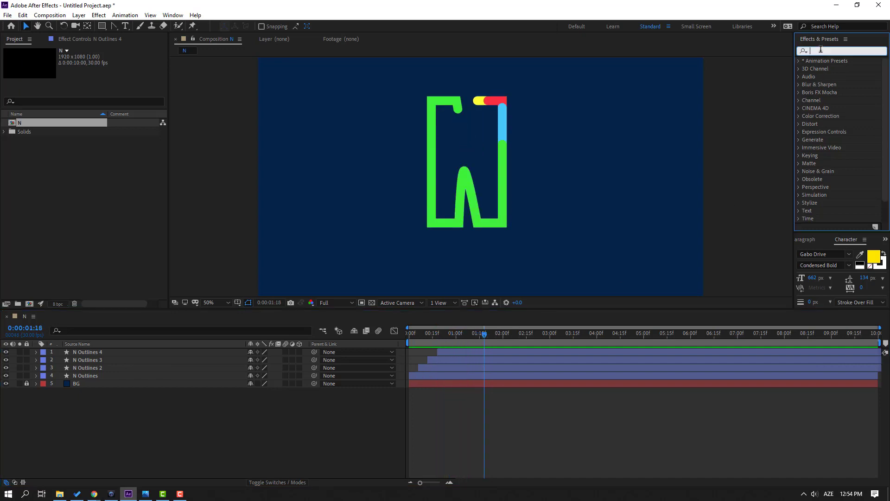
text(glow)
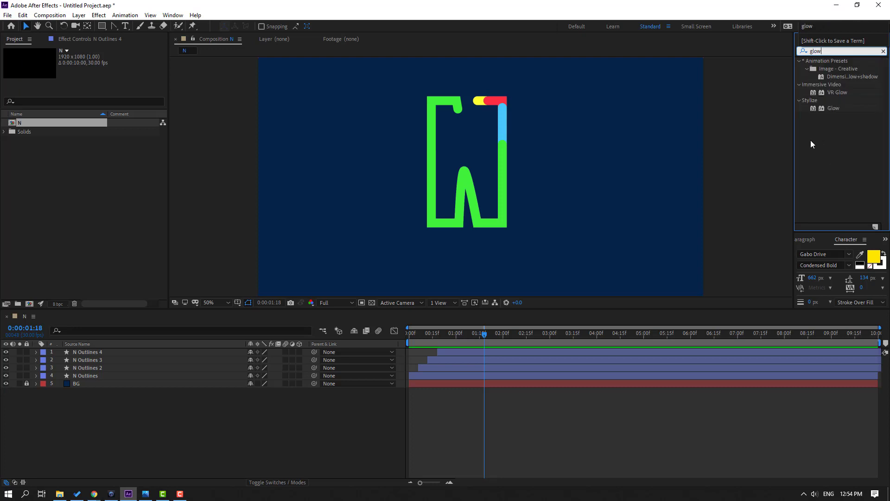
drag(829, 109, 91, 376)
drag(477, 332, 425, 334)
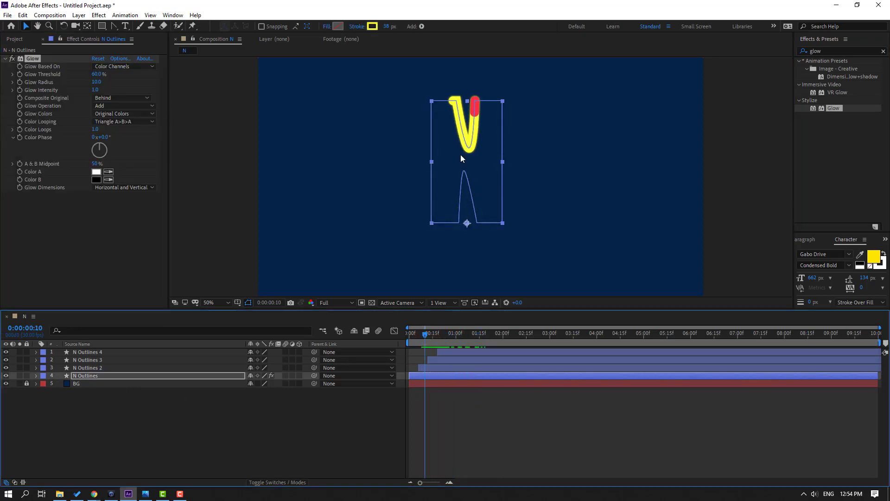
Set the yellow outline's Glow Radius to 46 and its Glow Threshold to 30%.
scroll(453, 123, up, 4)
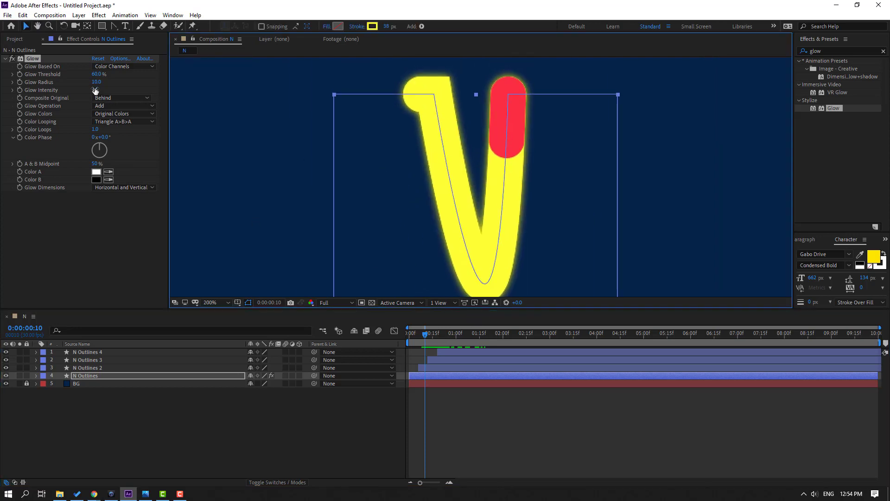
drag(96, 82, 59, 82)
drag(323, 154, 295, 133)
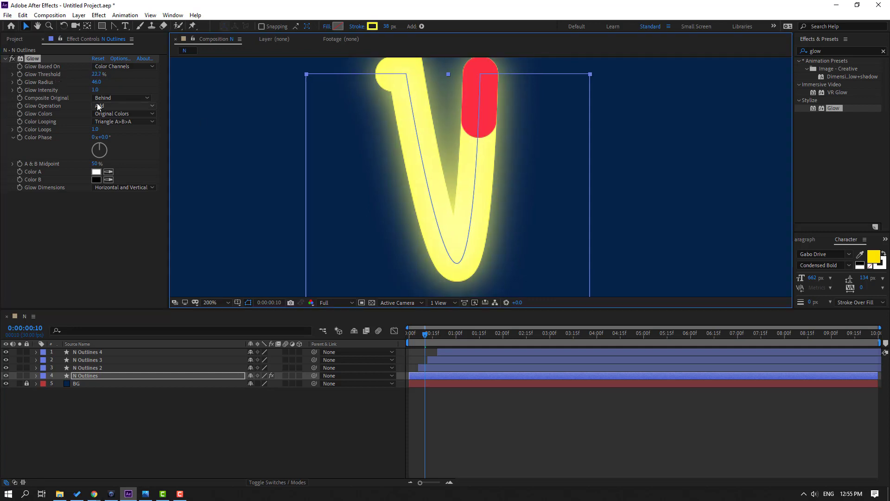
drag(102, 72, 101, 74)
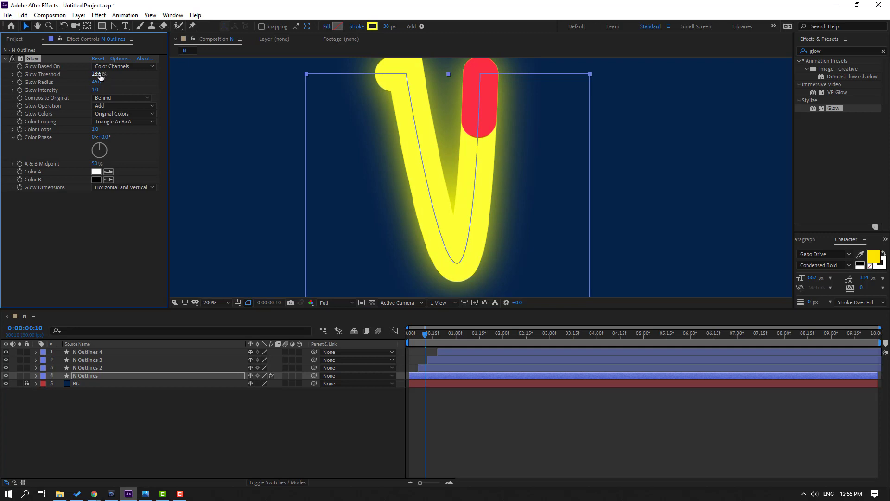
text(30)
key(Return)
scroll(515, 151, down, 2)
Paste the adjusted Glow effect onto the layers N Outlines 2, 3 and 4 and preview the result.
click(80, 367)
shift+click(88, 353)
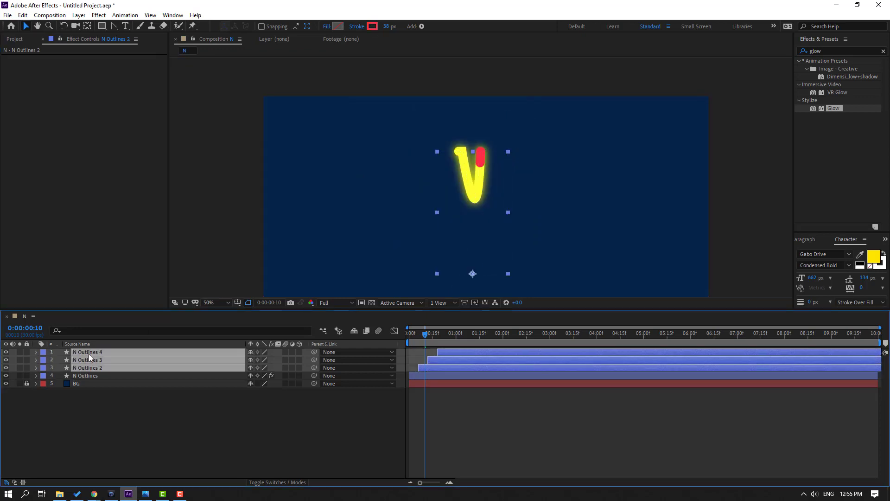
drag(440, 339, 451, 337)
key(ctrl+v)
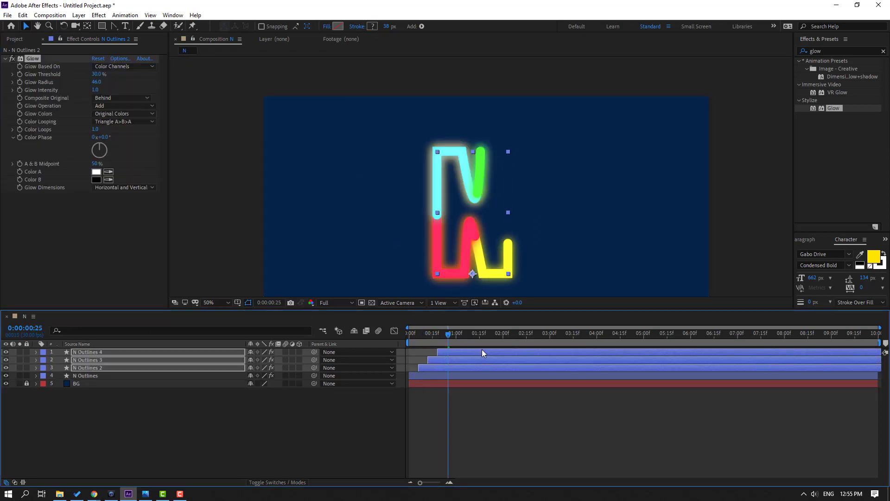
click(487, 413)
key(space)
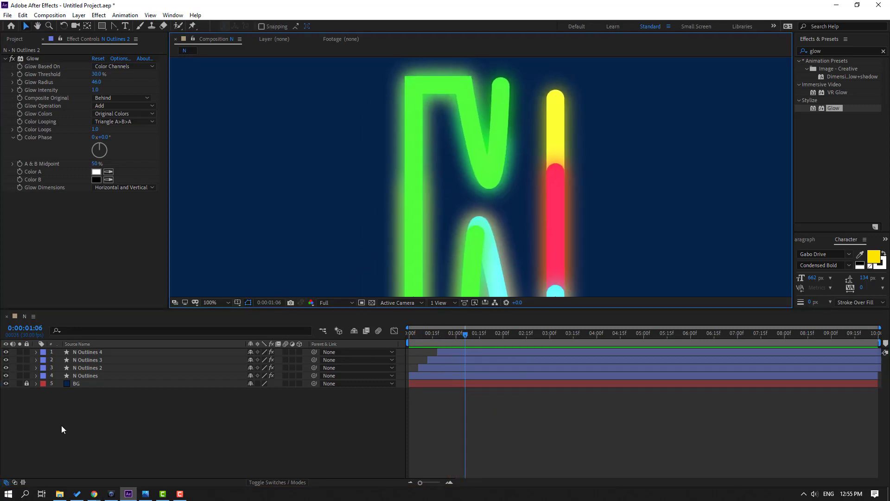
Unlock the BG layer and apply the Gradient Ramp effect to it.
click(26, 383)
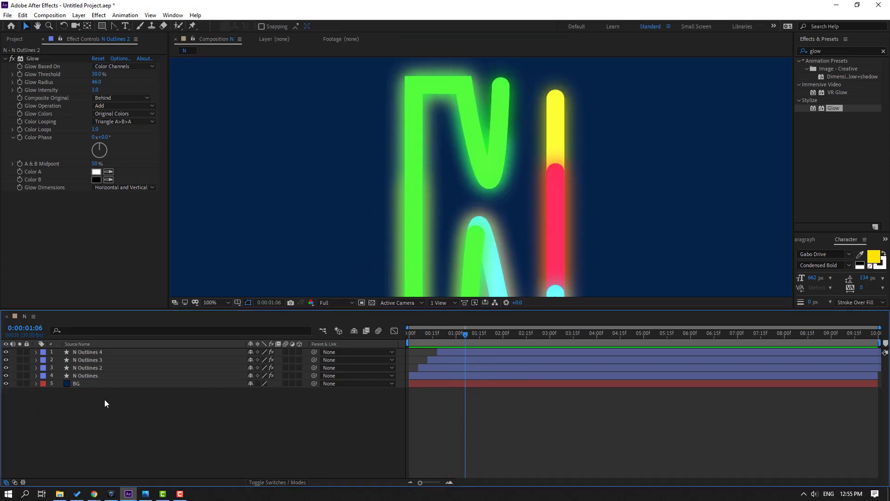
click(829, 50)
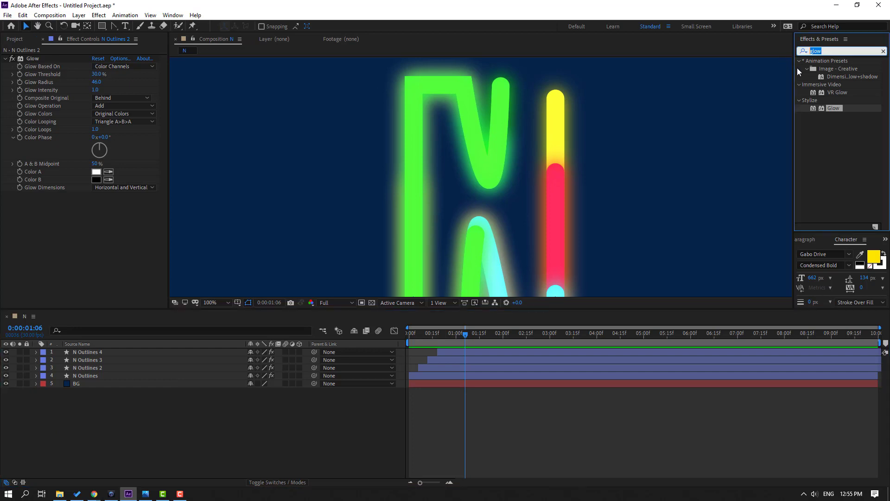
text(gradi)
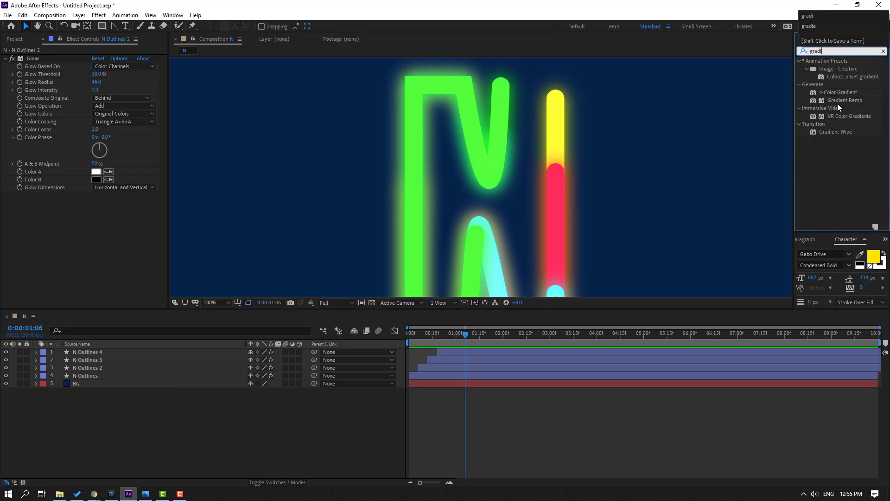
drag(838, 100, 88, 384)
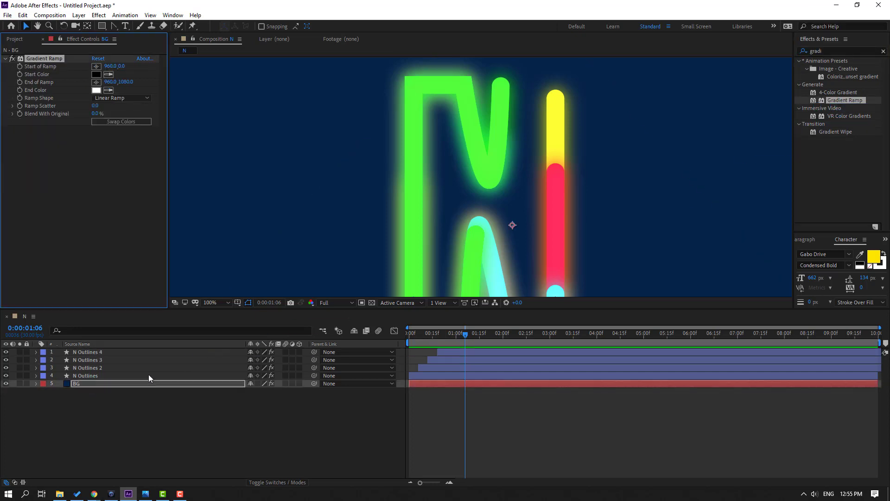
Set the background gradient's Start Color to the very dark blue 03101B.
click(96, 75)
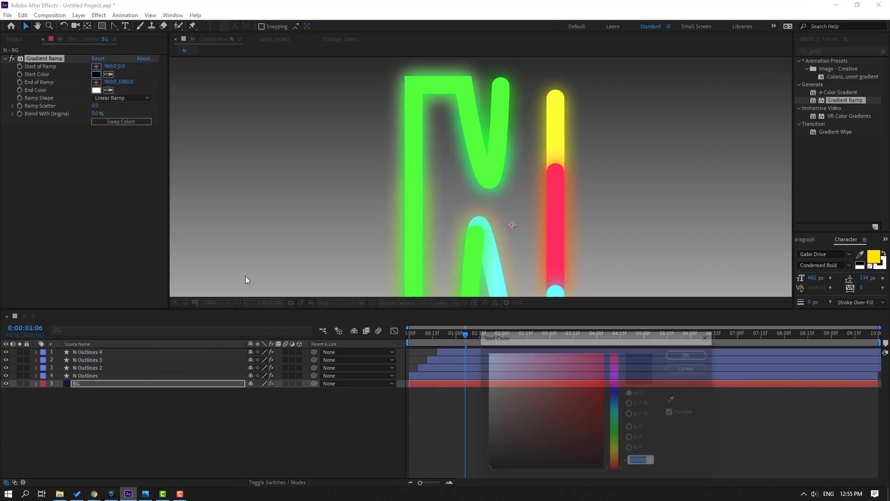
drag(609, 416, 614, 402)
drag(568, 439, 580, 452)
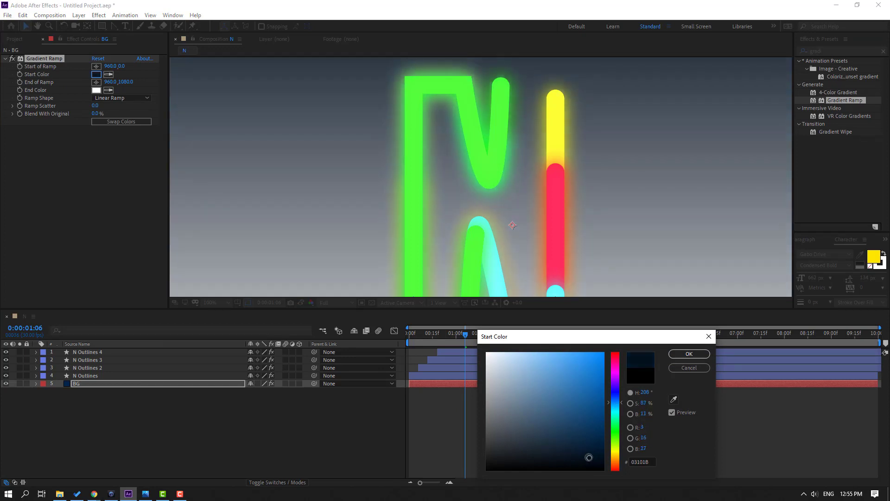
click(689, 354)
Set the background gradient's End Color to a lighter dark blue.
click(97, 90)
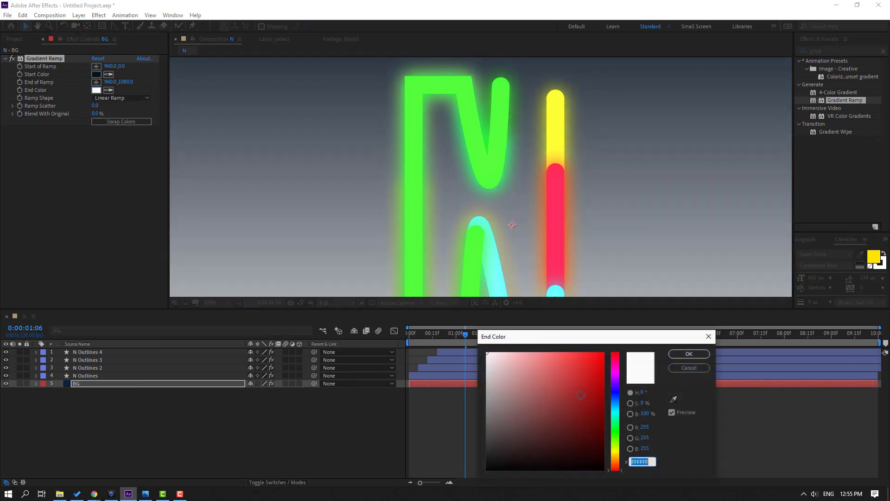
drag(616, 407, 616, 403)
drag(593, 442, 584, 432)
click(677, 353)
scroll(582, 215, down, 2)
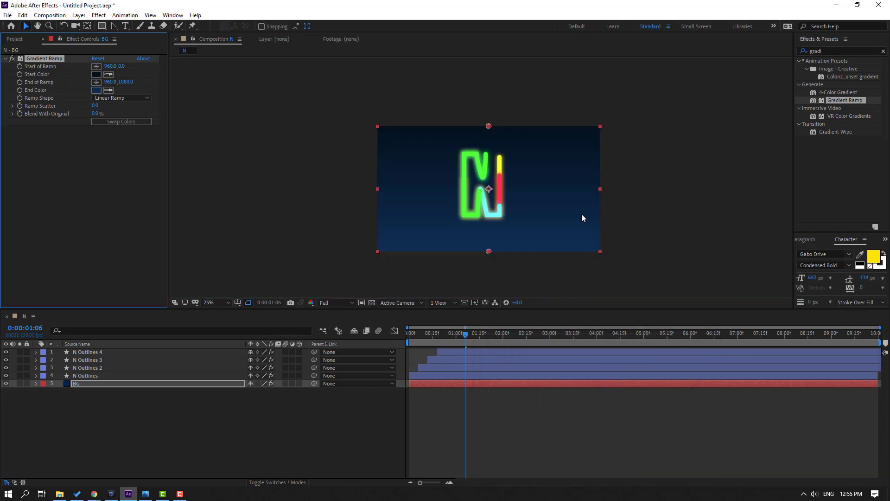
Change the background gradient's Ramp Shape to Radial Ramp and swap its two colours.
click(100, 99)
click(123, 118)
click(113, 123)
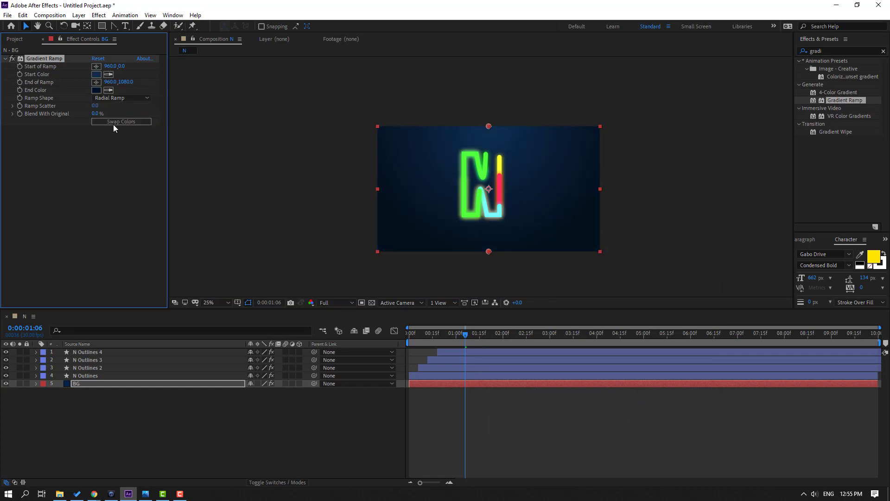
Move the ramp's end point to about 960, 1772 and its start point to about 972, -180, fit the view and preview.
drag(489, 252, 488, 337)
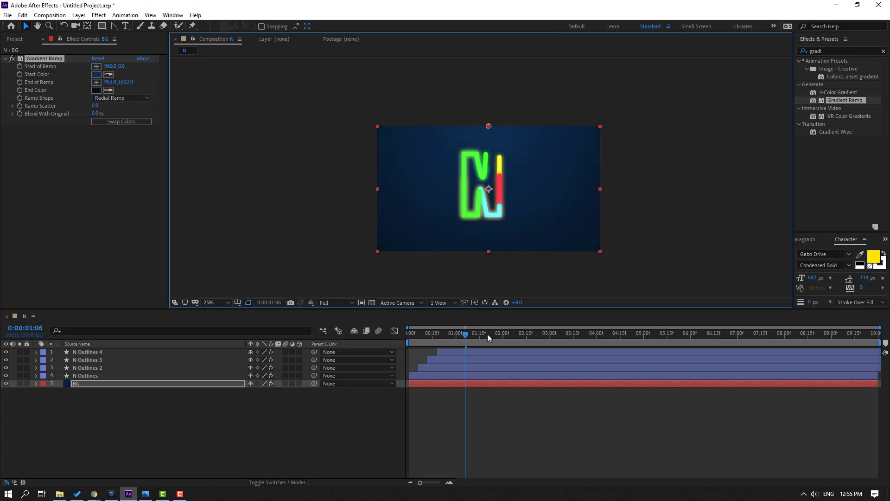
drag(488, 107, 489, 105)
click(218, 303)
click(221, 312)
click(547, 442)
key(space)
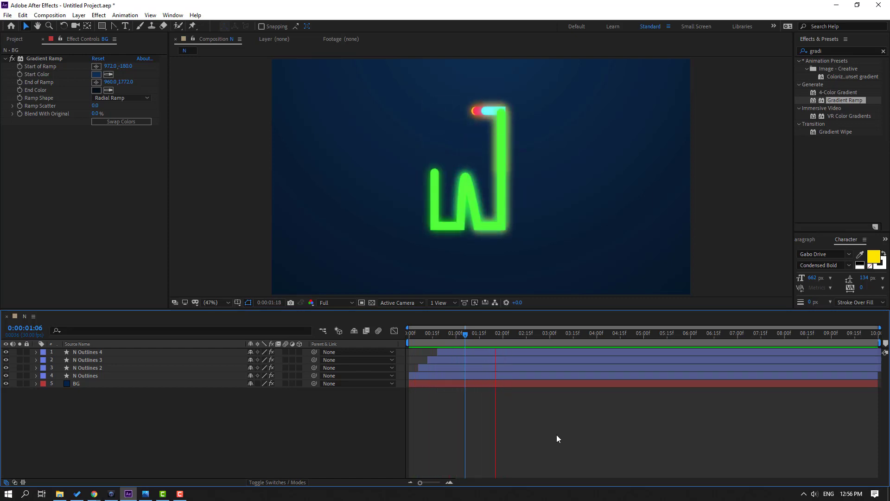
Tighten the stagger so N Outlines 2, 3 and 4 start at about frames 4, 8 and 10, and preview the animation.
drag(443, 338, 422, 336)
key(equal)
key(equal)
drag(446, 401, 466, 369)
click(497, 362)
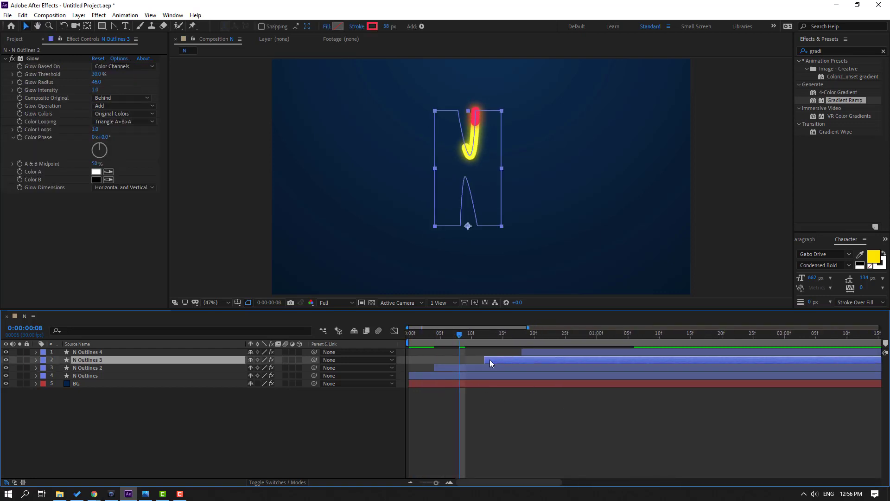
drag(533, 353, 485, 359)
click(518, 453)
scroll(519, 453, down, 6)
key(space)
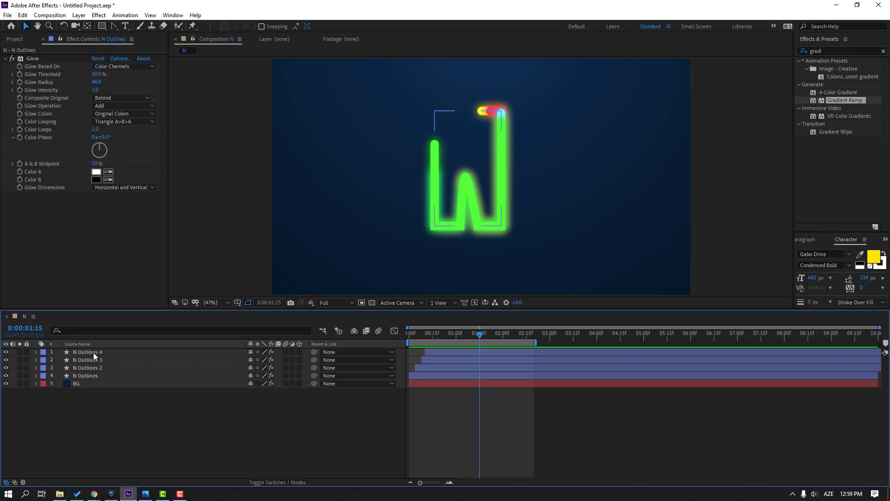
Set the Glow Radius of the green N Outlines 4 layer to 335.
click(93, 352)
key(period)
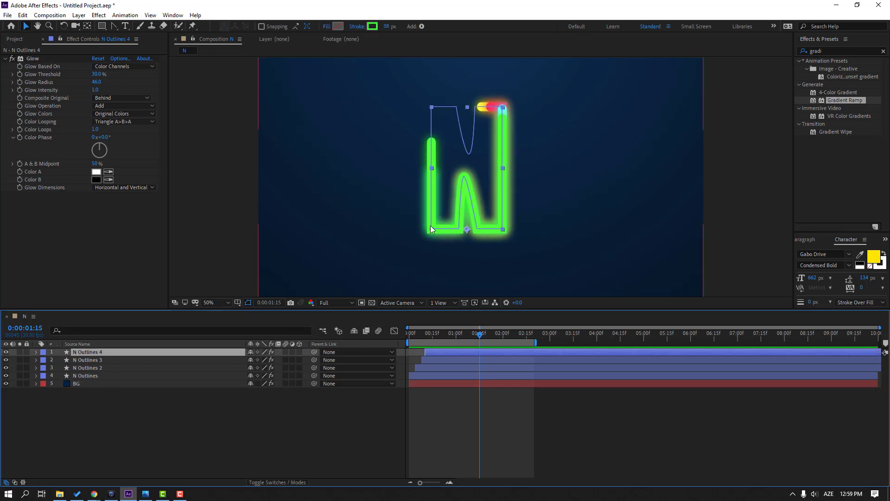
key(period)
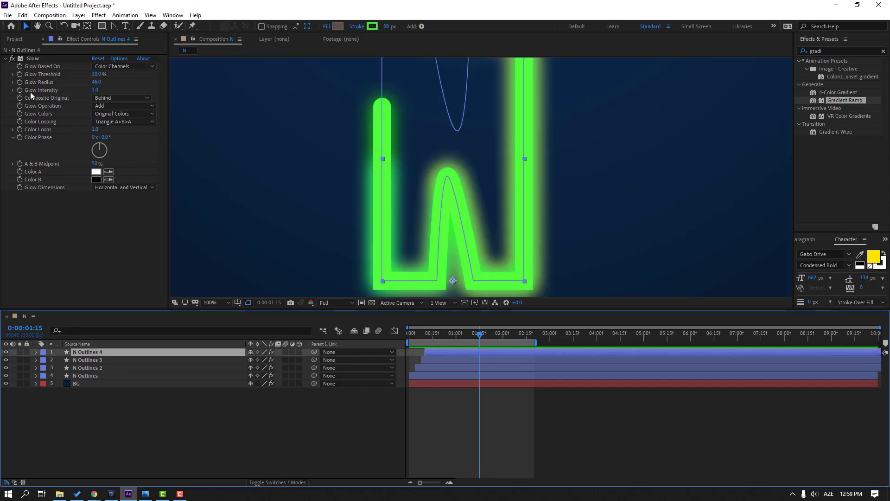
click(96, 82)
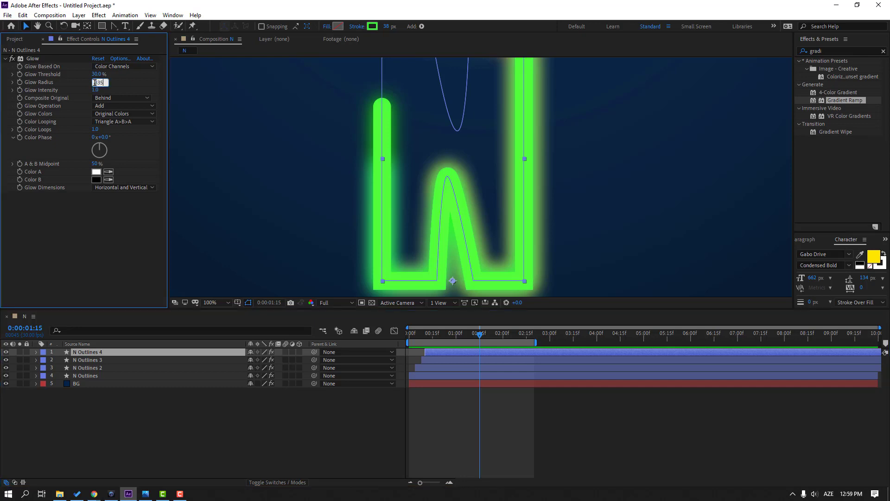
key(Return)
key(comma)
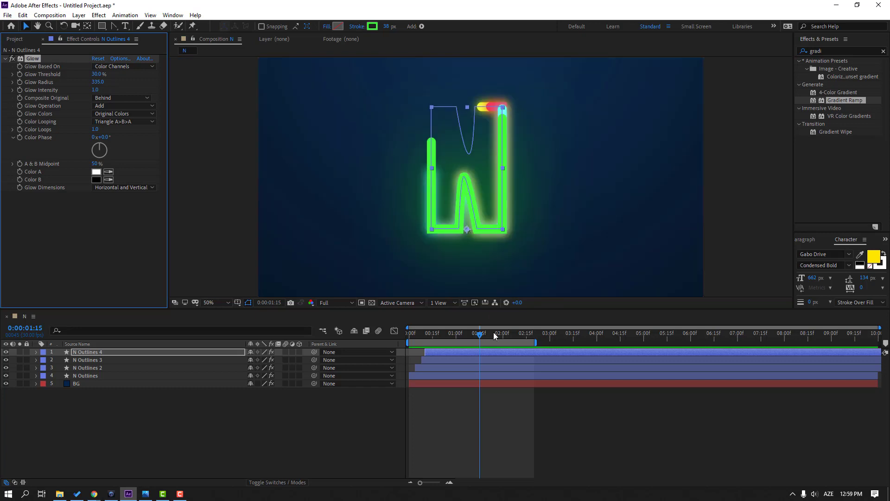
Set the Glow Radius of the light blue N Outlines 3 layer to 335.
drag(480, 335, 453, 334)
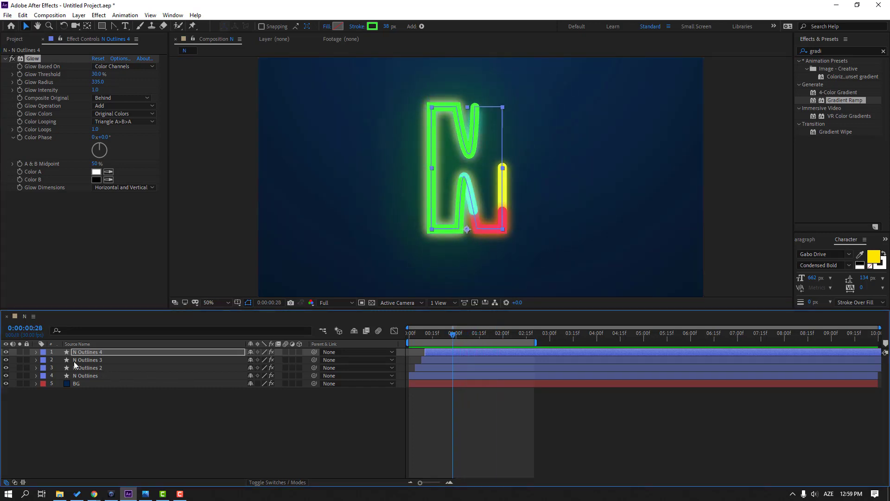
click(93, 360)
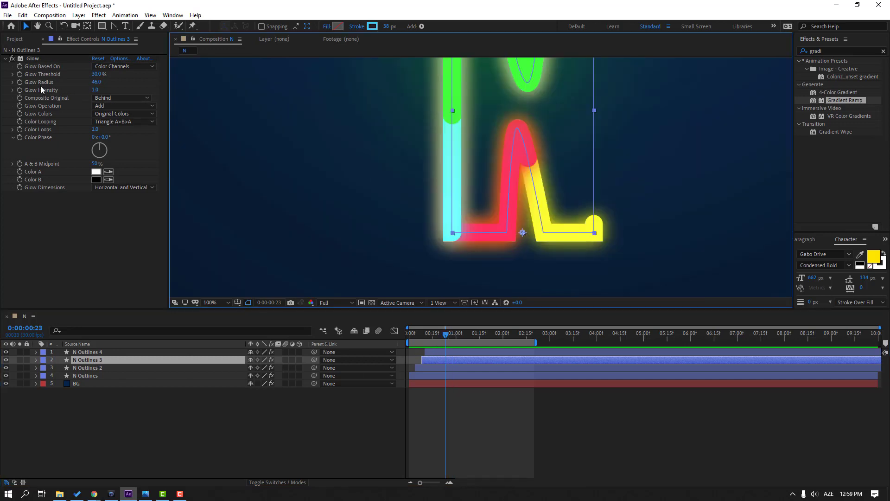
click(96, 82)
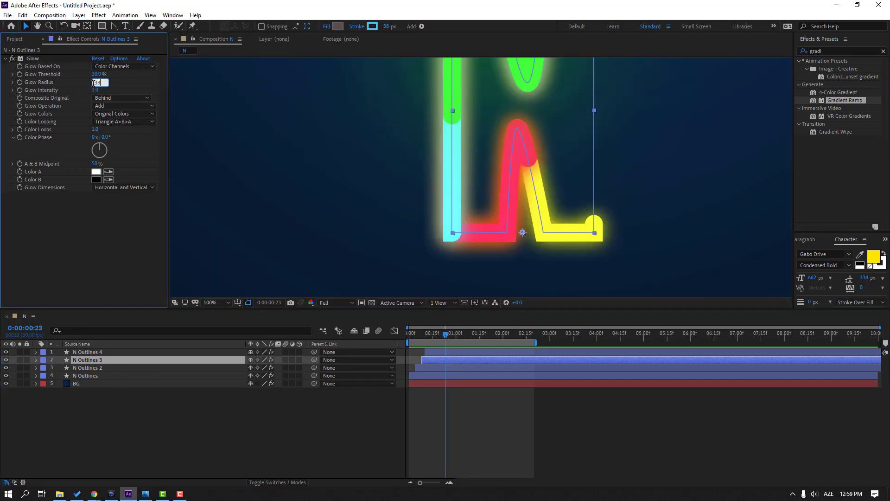
key(Return)
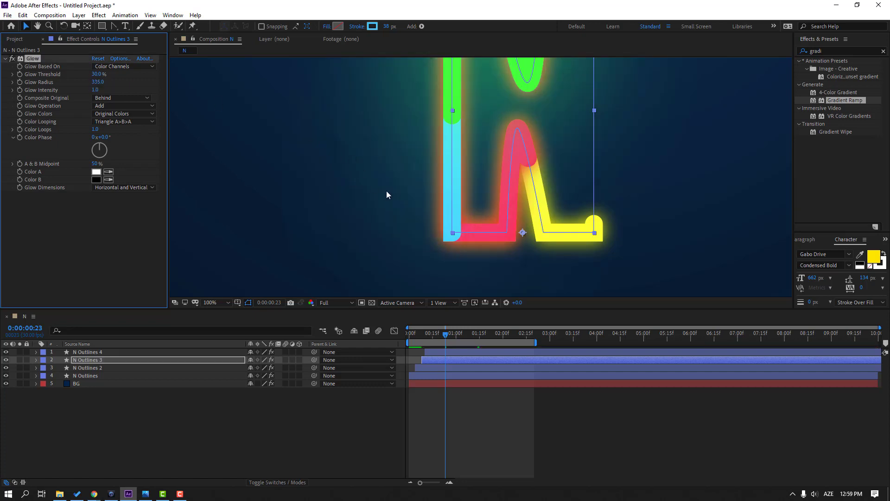
scroll(394, 195, down, 1)
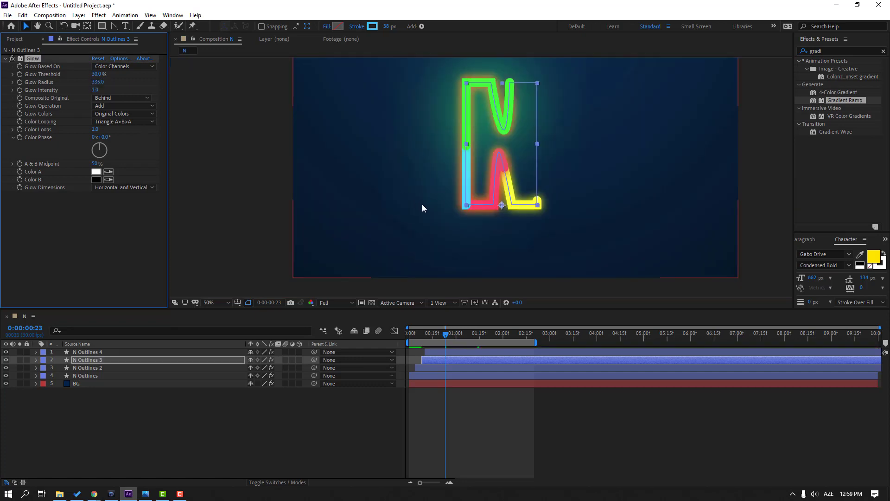
Set the Glow Radius of the red N Outlines 2 layer to 335.
click(88, 369)
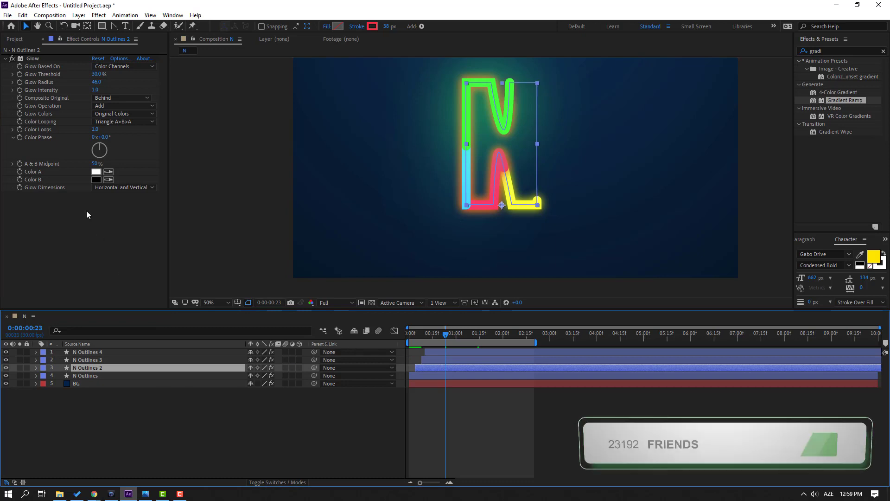
click(6, 368)
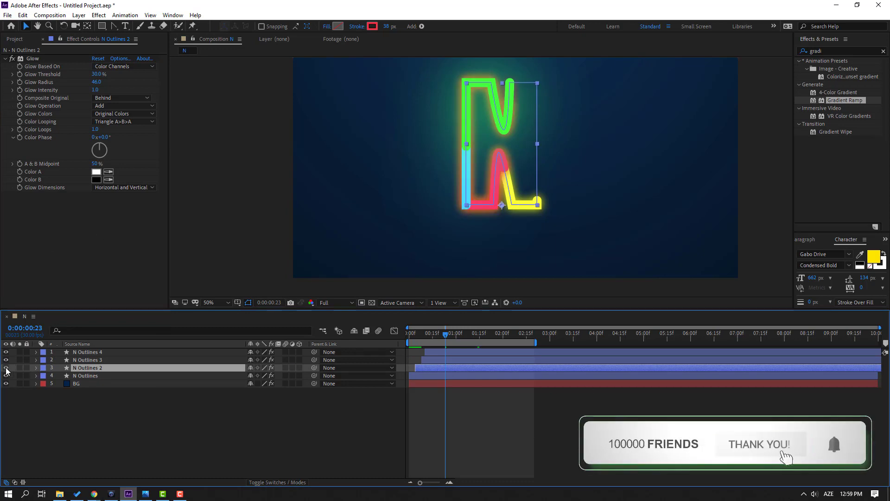
click(6, 367)
scroll(480, 176, up, 4)
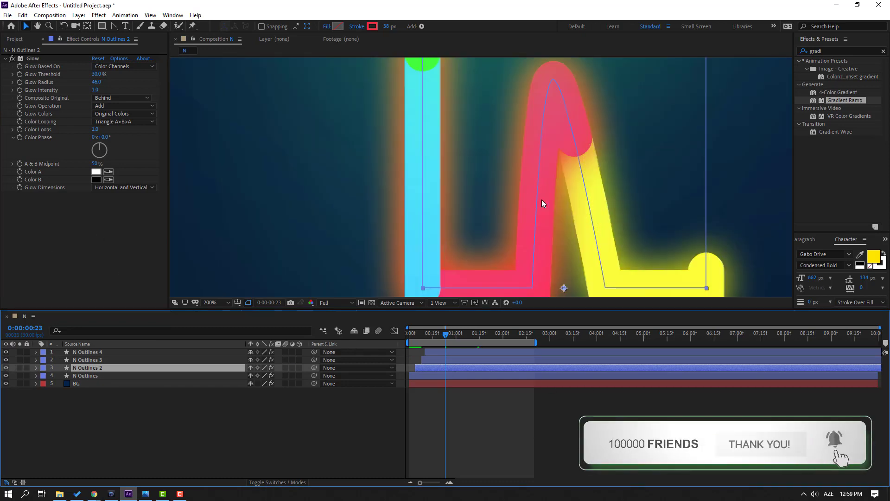
click(96, 82)
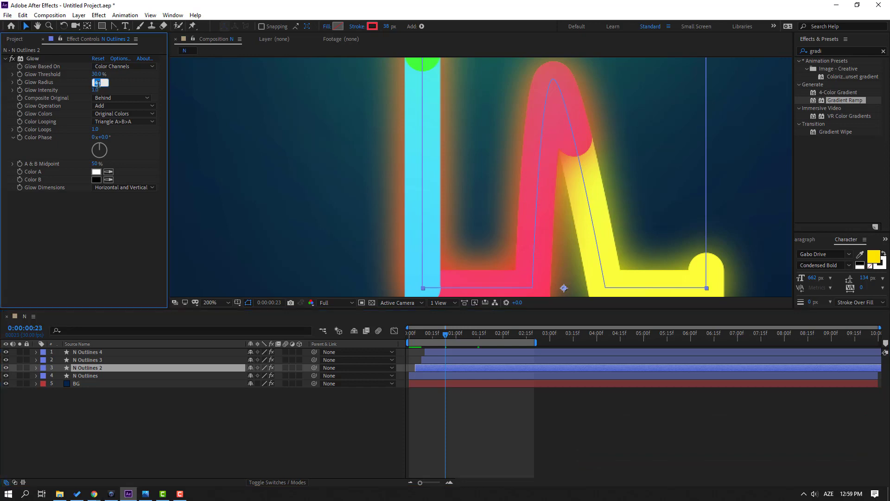
text(337)
key(Return)
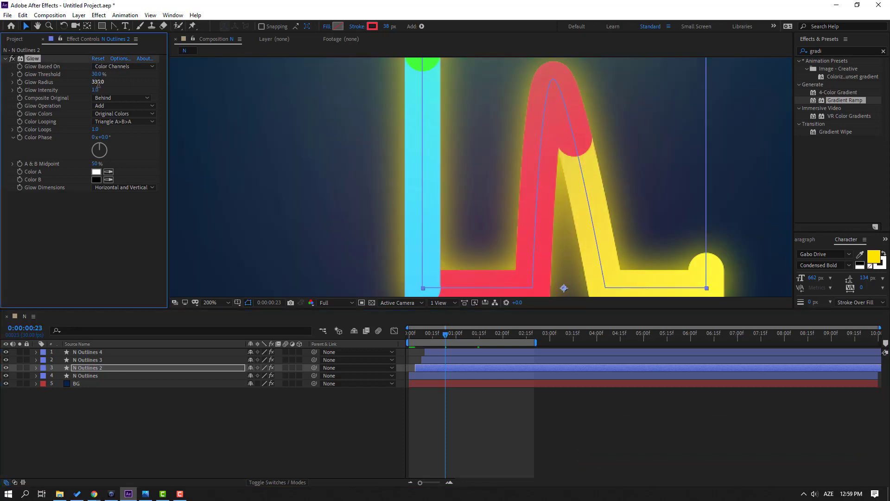
scroll(355, 146, down, 2)
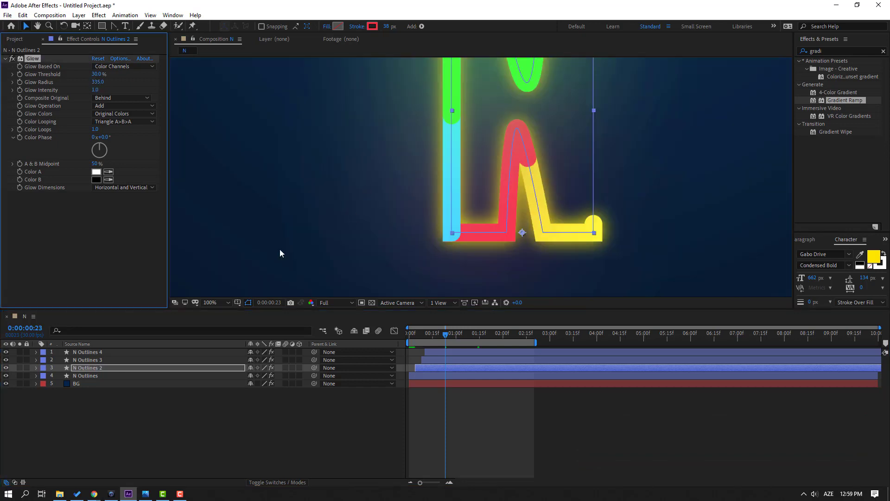
Set the Glow Radius of the yellow N Outlines layer to 335 and clear the layer selection.
click(87, 377)
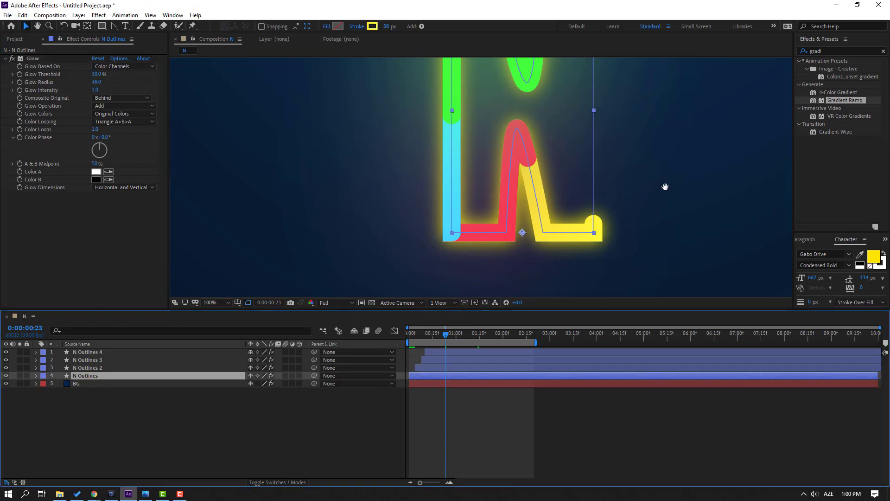
mouse_move(431, 335)
mouse_down()
mouse_move(416, 335)
mouse_move(468, 332)
mouse_move(426, 333)
mouse_up()
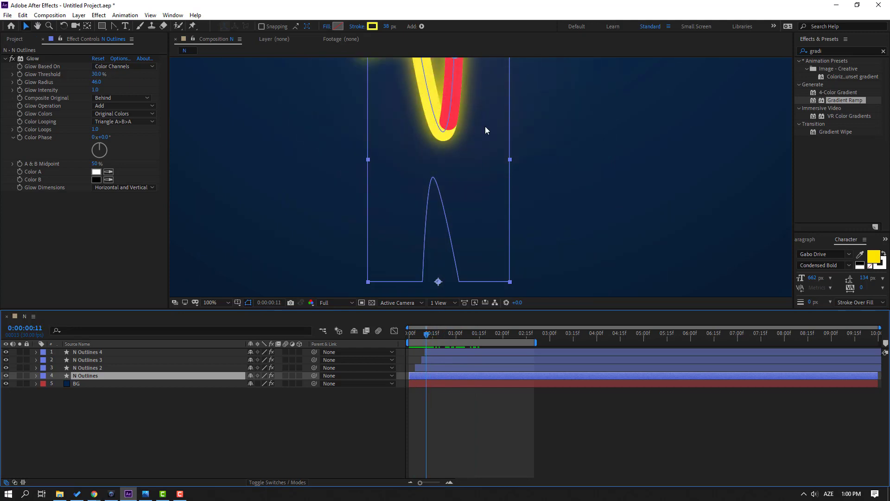
drag(485, 127, 502, 210)
click(96, 82)
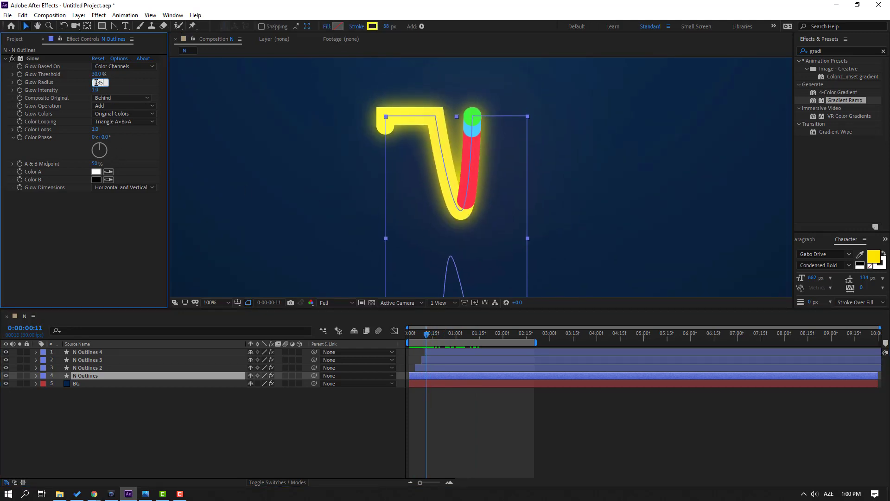
key(Return)
click(220, 302)
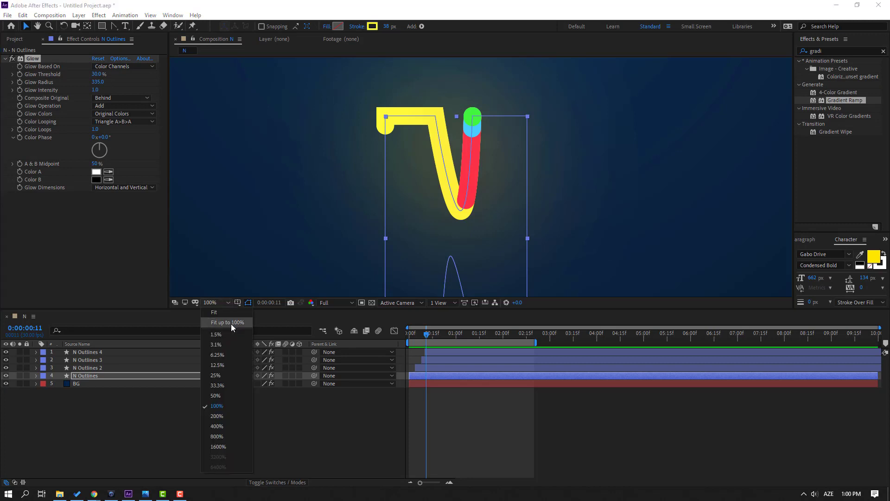
click(230, 324)
click(347, 436)
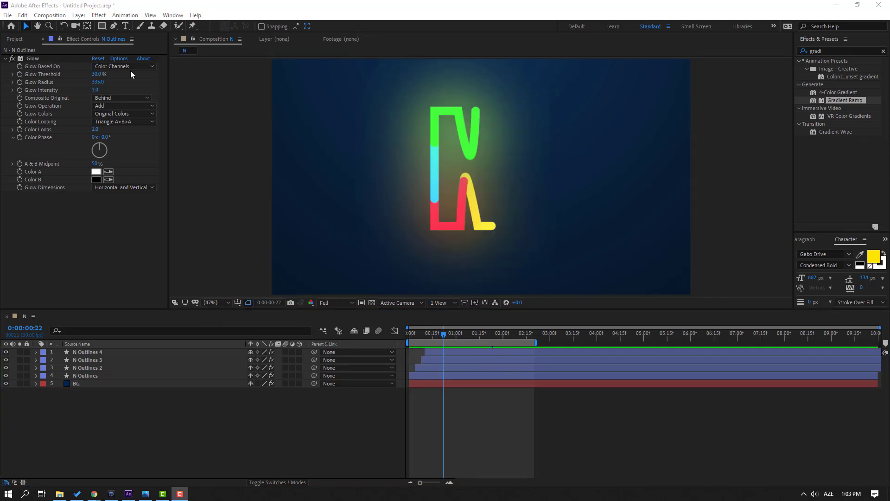
Draw a straight vertical line with the Pen tool just left of the letter N, spanning its full height.
click(114, 26)
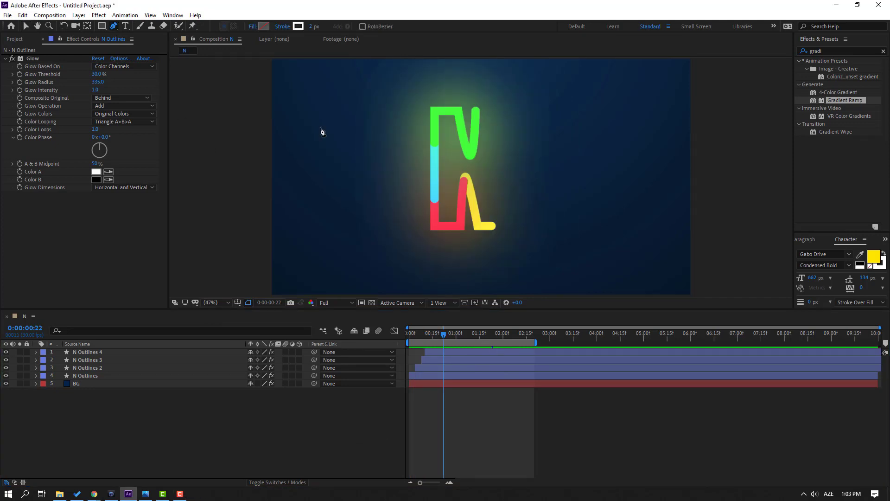
click(425, 109)
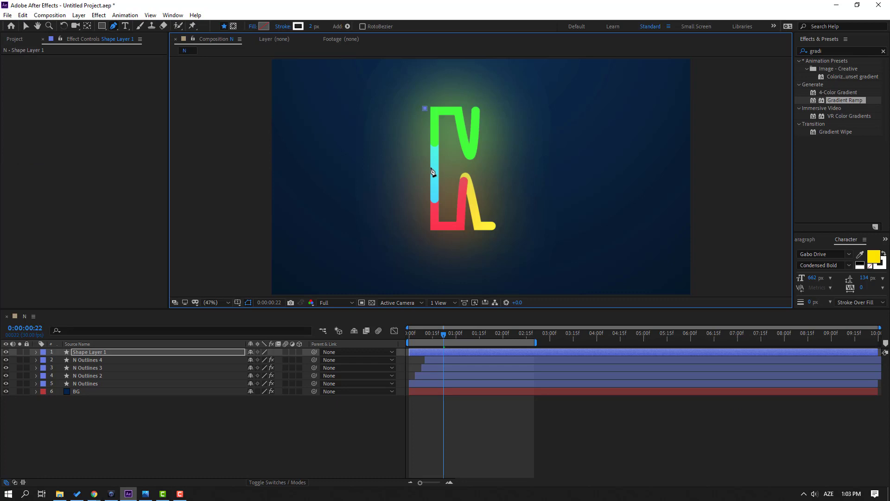
click(424, 226)
click(25, 26)
Set the stroke width of the white vertical line to 5 px.
scroll(436, 130, up, 3)
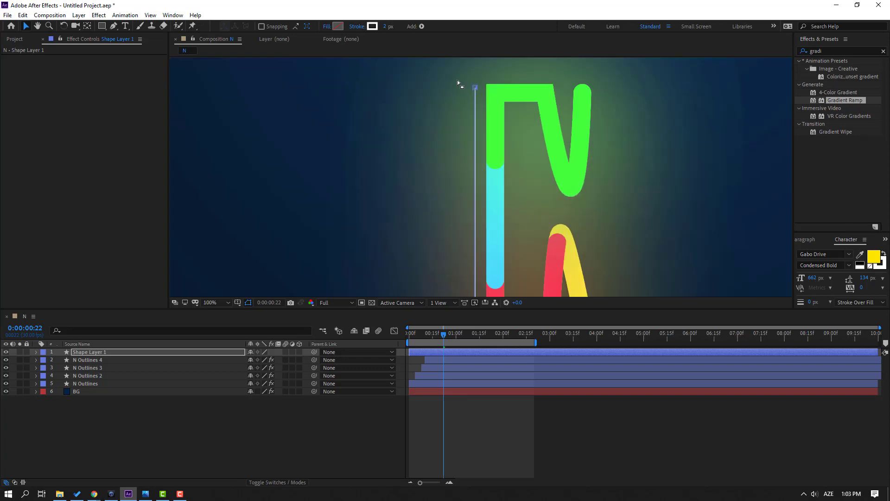
click(384, 27)
text(5)
key(Return)
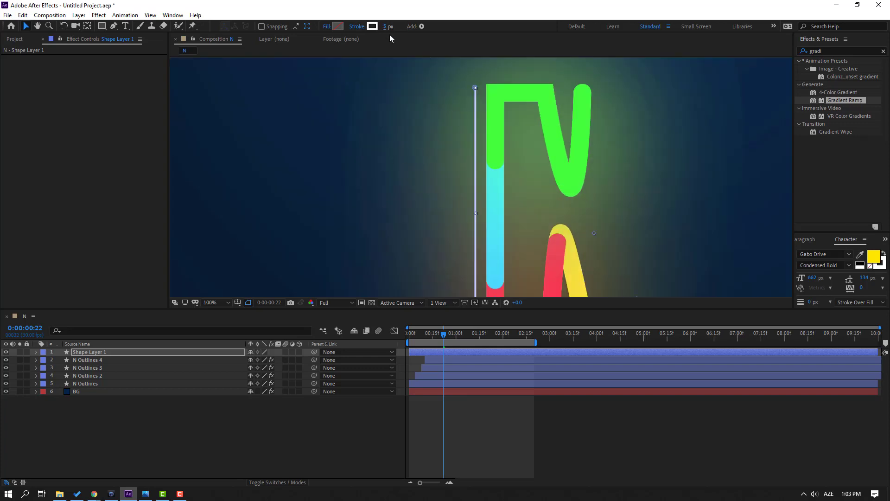
click(653, 426)
scroll(392, 202, down, 3)
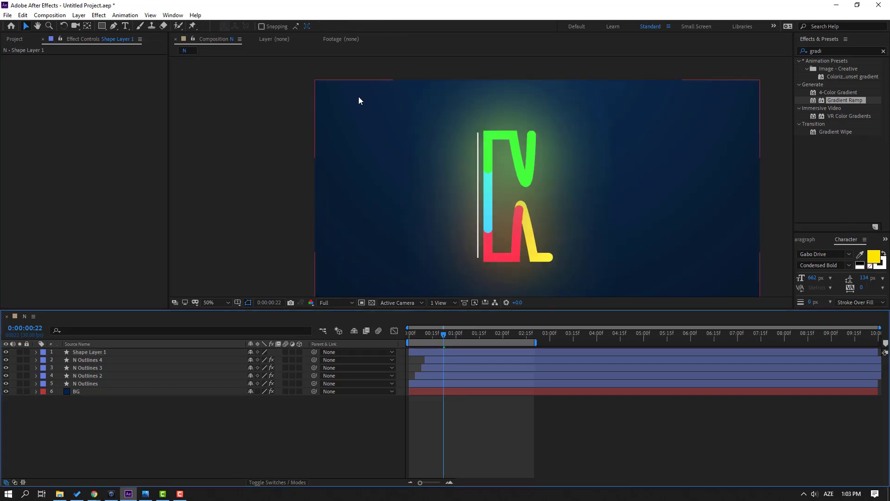
Rename the new shape layer to line.
click(79, 352)
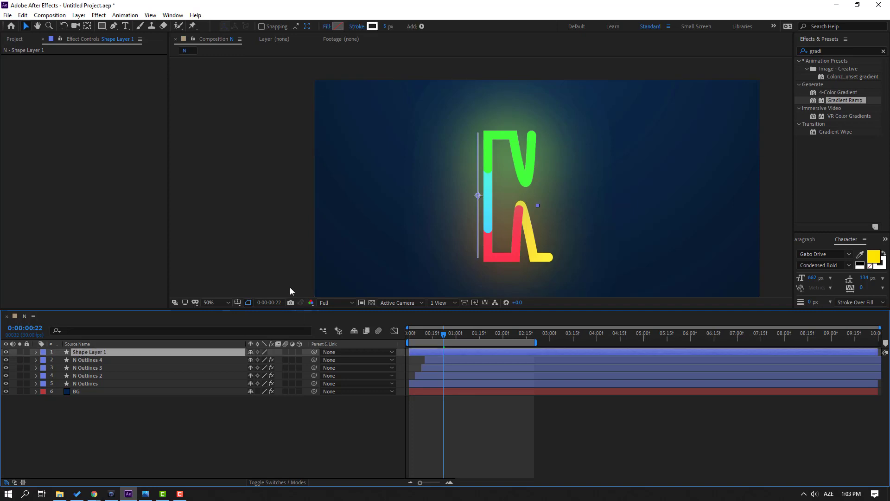
key(Return)
text(line)
key(Return)
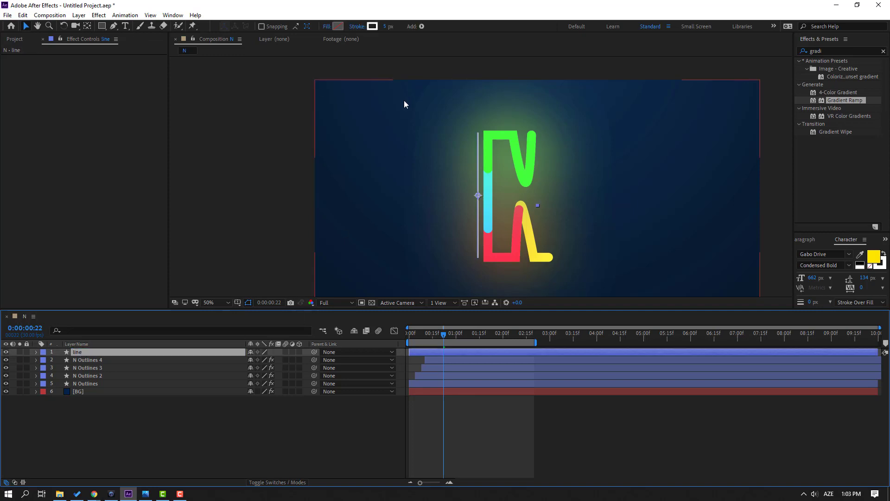
Add Trim Paths to the line layer and animate its End from 0% at frame 0 to 100% at frame 12.
click(421, 26)
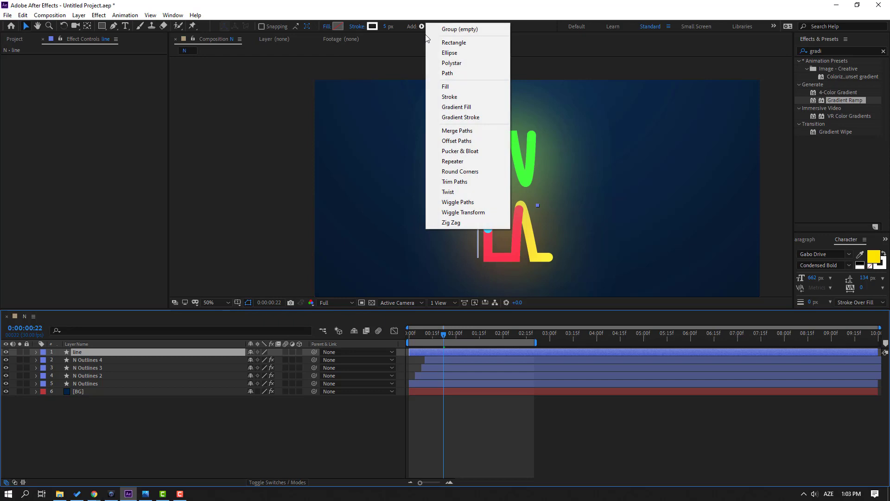
click(452, 183)
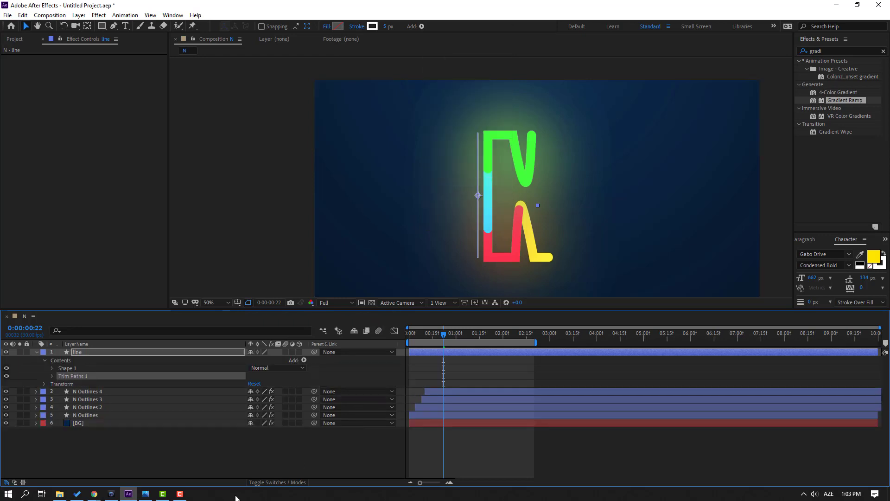
click(51, 377)
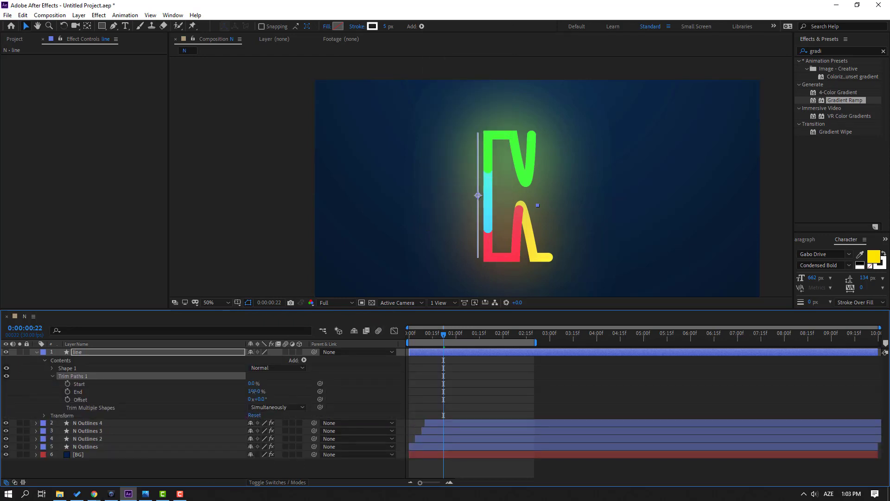
drag(254, 391, 238, 393)
mouse_move(438, 336)
mouse_down()
mouse_move(408, 333)
mouse_move(428, 335)
mouse_up()
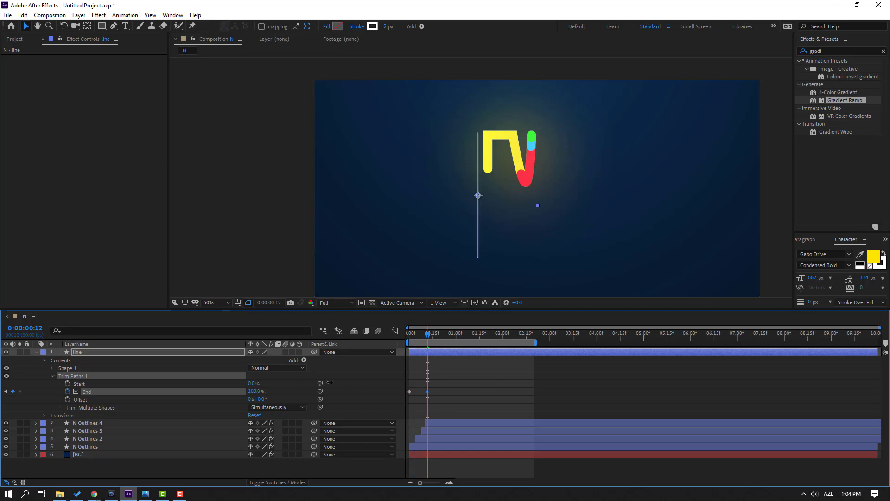
Animate the line's Trim Paths Start from 0% at about frame 5 to 100% at frame 19.
mouse_move(431, 335)
mouse_down()
mouse_move(418, 333)
mouse_move(439, 333)
mouse_up()
click(68, 384)
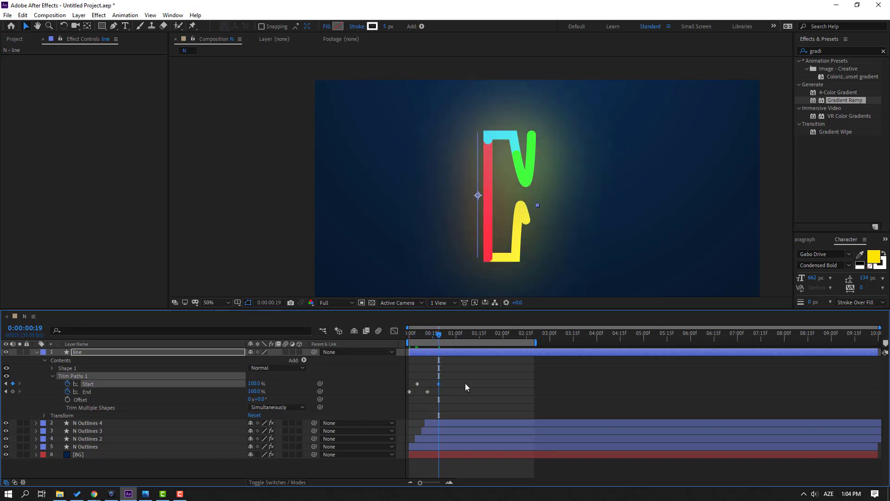
key(space)
Apply Easy Ease to all Start and End keyframes of the line's Trim Paths and collapse the layer.
drag(461, 379, 407, 396)
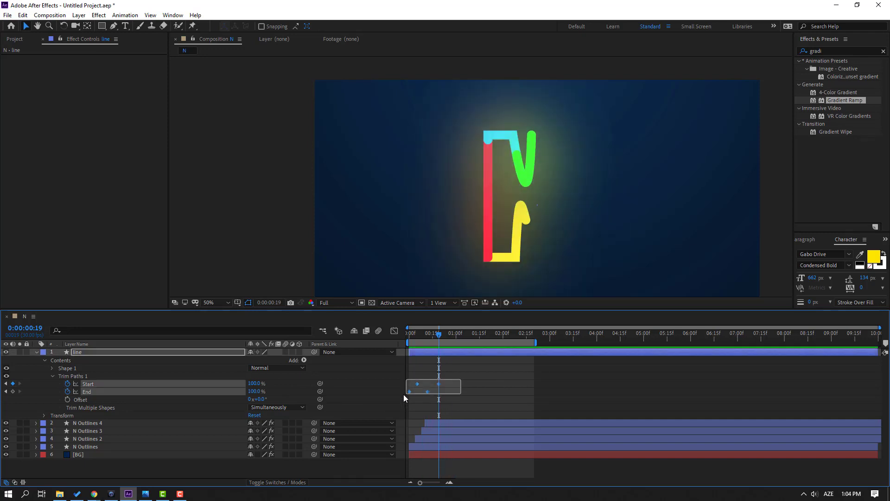
right_click(410, 391)
mouse_move(445, 386)
click(542, 416)
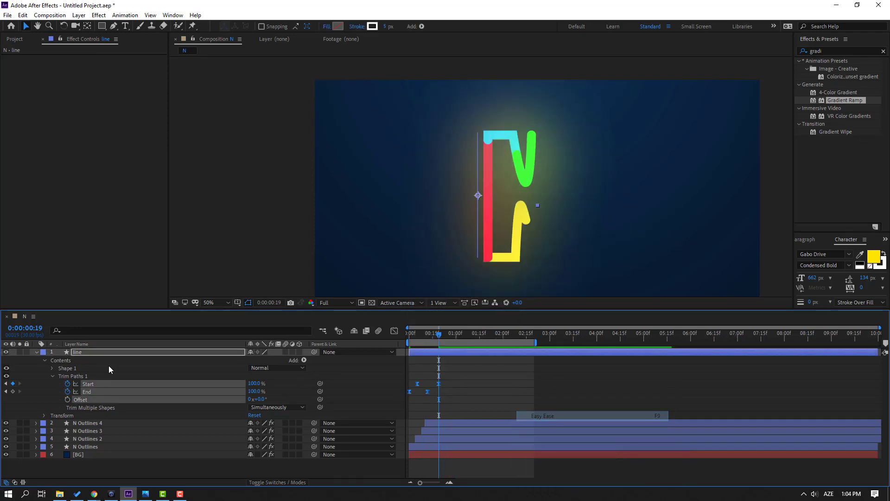
click(36, 352)
Shift the line layer so it starts at frame 10 and preview the animation.
click(421, 336)
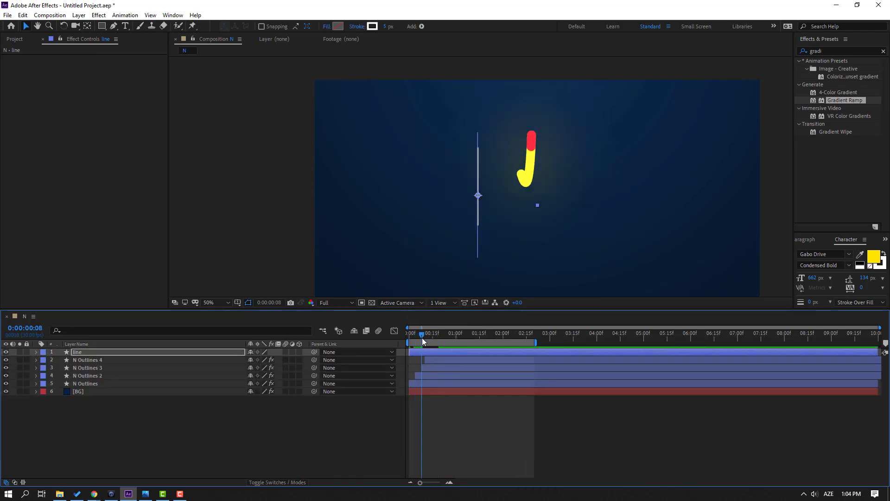
mouse_move(430, 351)
mouse_down()
mouse_move(458, 352)
mouse_move(430, 331)
mouse_move(434, 352)
mouse_up()
click(491, 452)
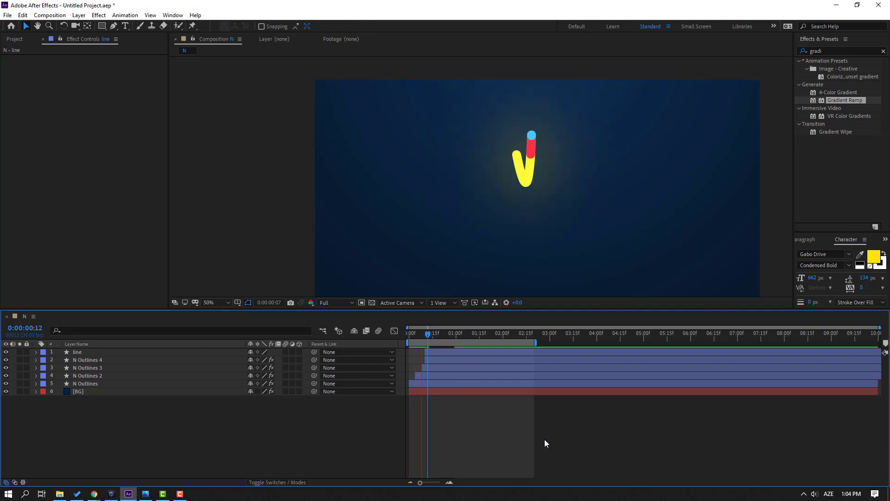
key(comma)
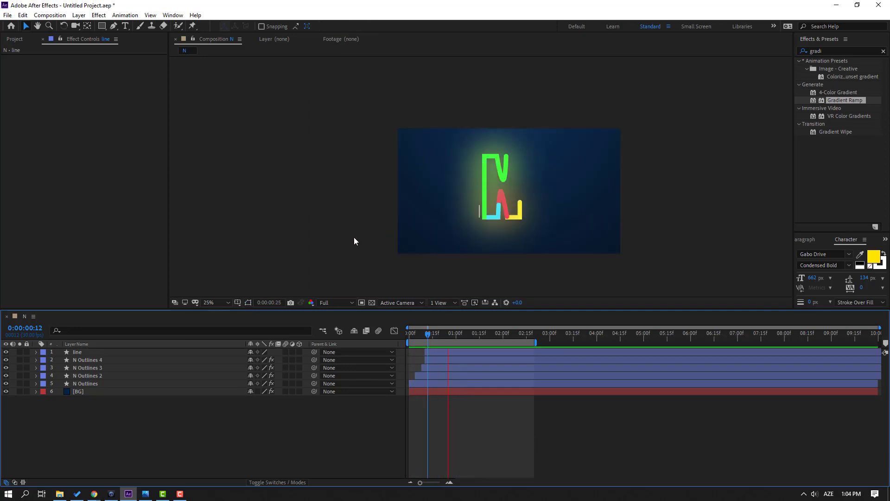
key(period)
key(space)
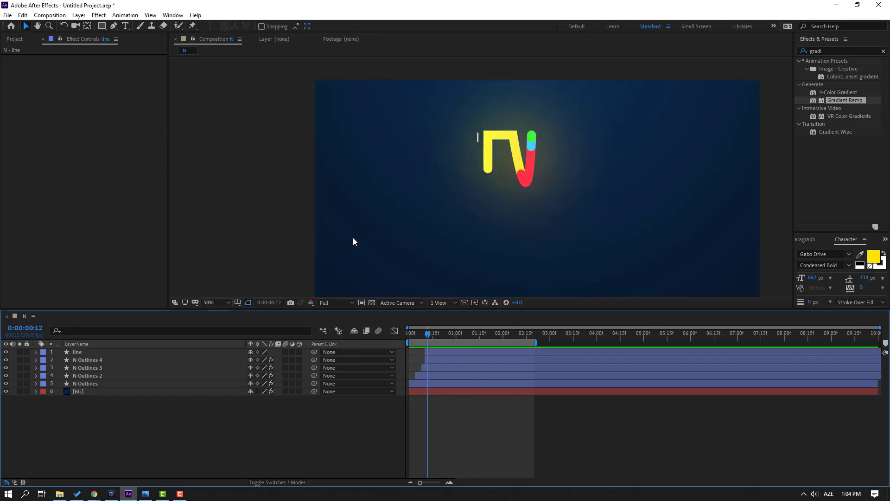
Shorten the line's trim animation so End finishes at frame 18 and Start runs from frame 15 to 23, and preview it.
scroll(353, 237, up, 1)
key(equal)
key(equal)
click(496, 335)
click(77, 353)
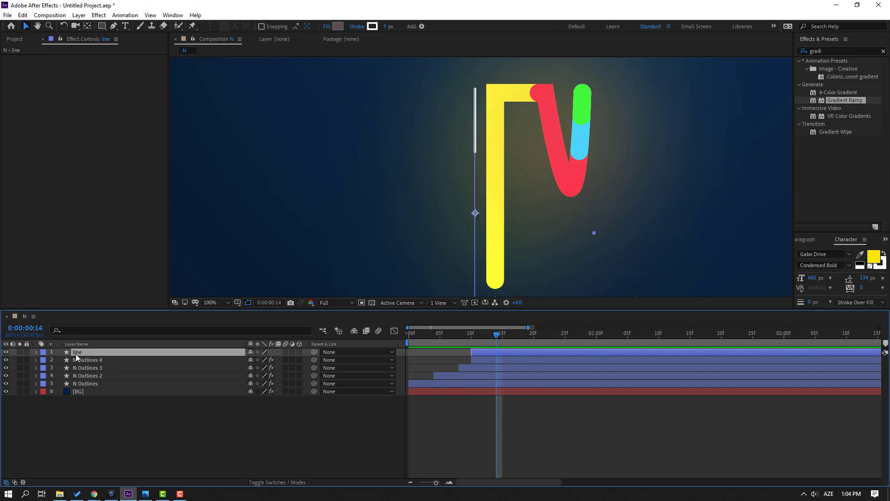
key(u)
drag(603, 358, 554, 361)
click(584, 362)
key(space)
scroll(433, 228, down, 2)
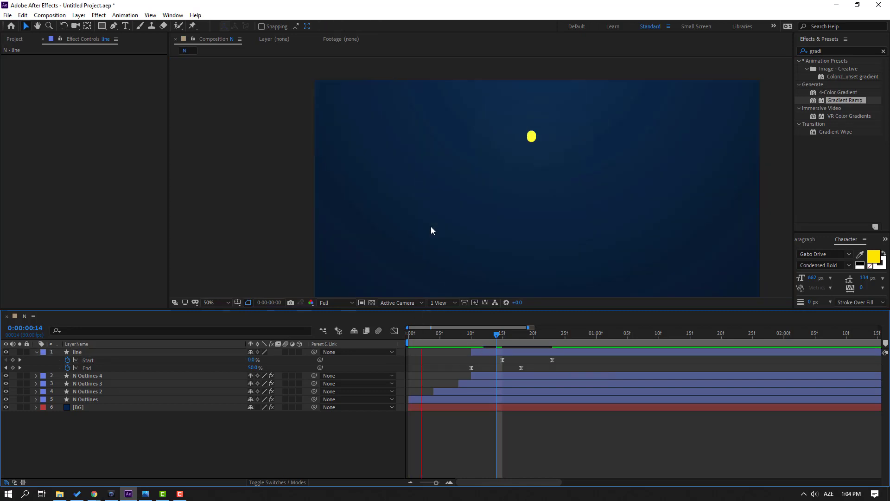
scroll(407, 238, down, 2)
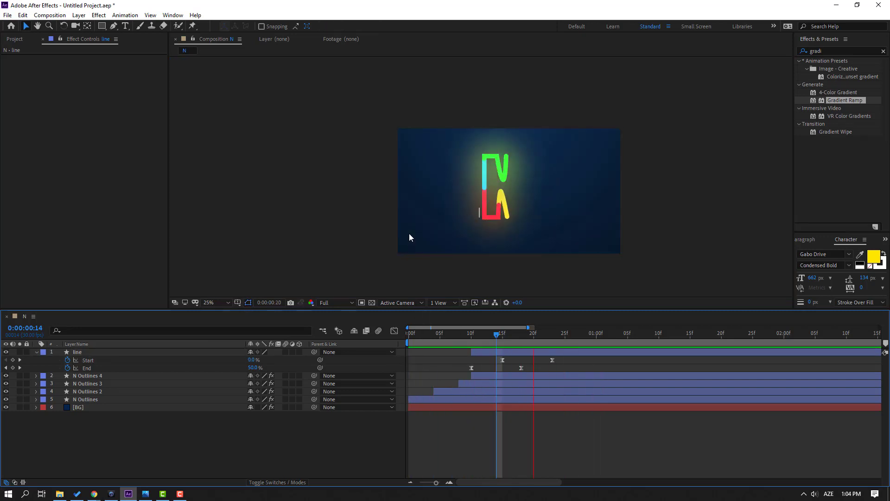
scroll(478, 226, up, 2)
key(space)
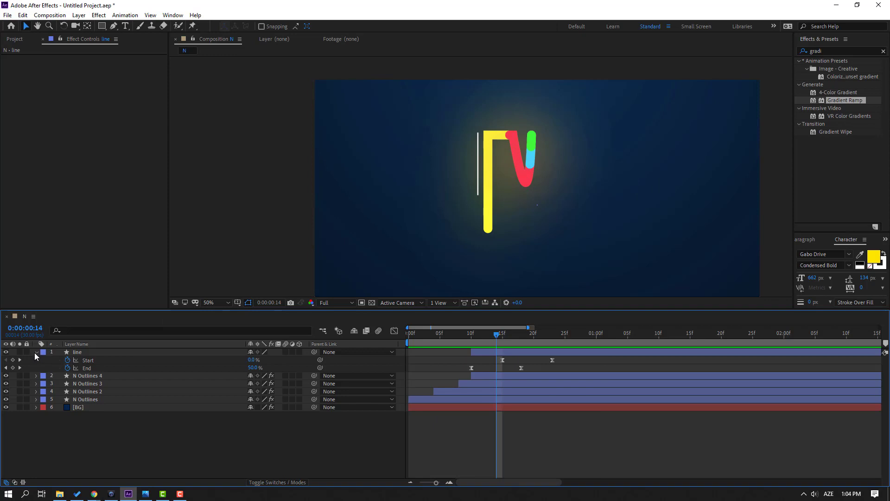
Duplicate the line layer and offset the copy to start at about frame 16.
click(37, 352)
click(88, 353)
key(ctrl+d)
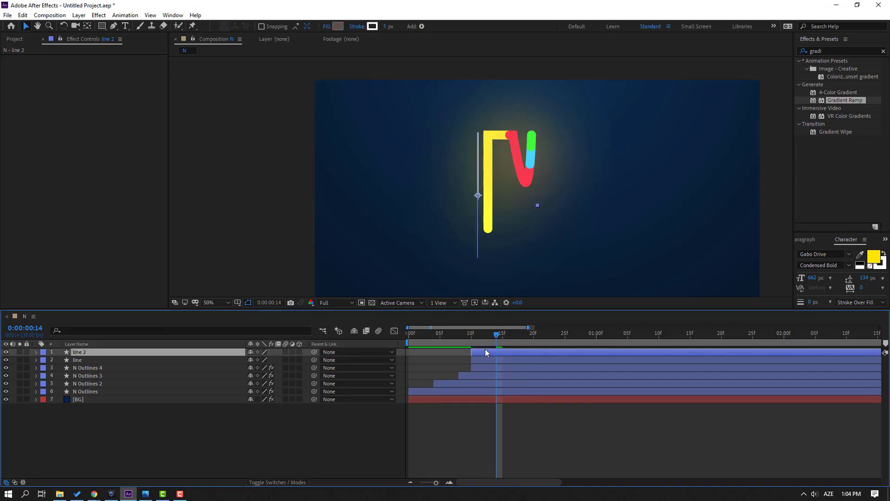
mouse_move(464, 336)
mouse_down()
mouse_move(515, 337)
mouse_move(528, 352)
mouse_up()
click(567, 461)
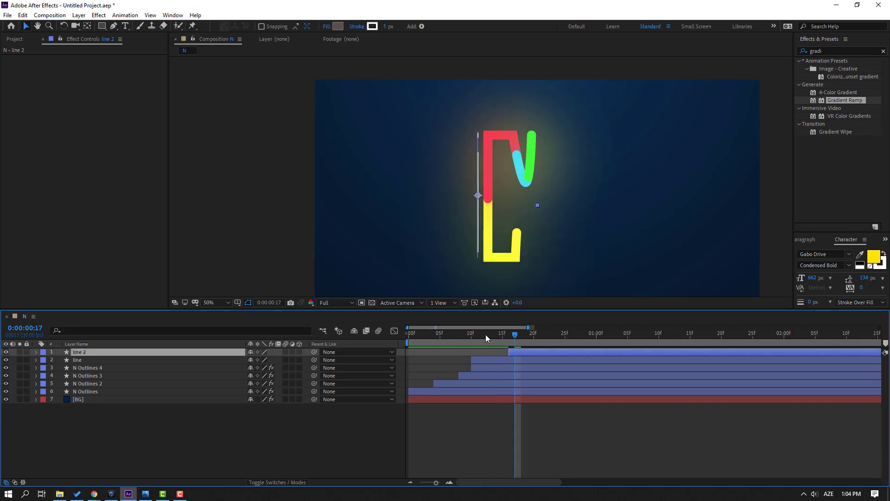
Preview the N animation with the two offset lines and scrub through the frames up to frame 27.
key(space)
click(593, 439)
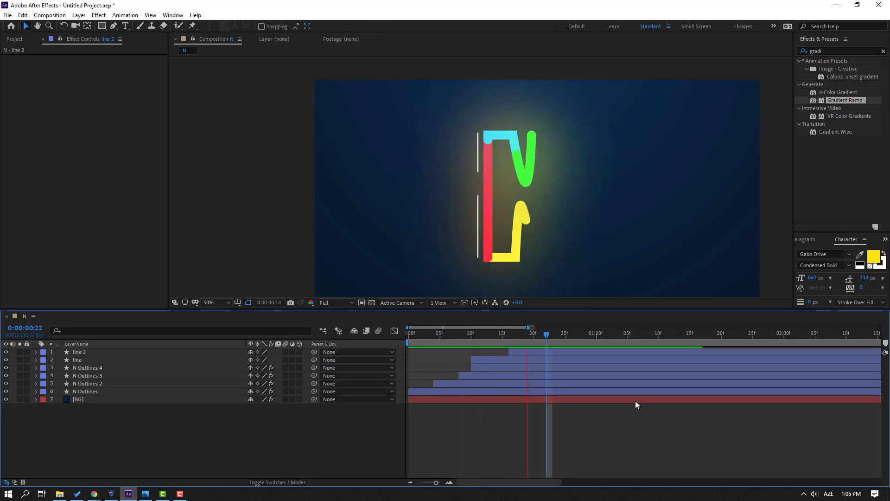
scroll(428, 217, down, 2)
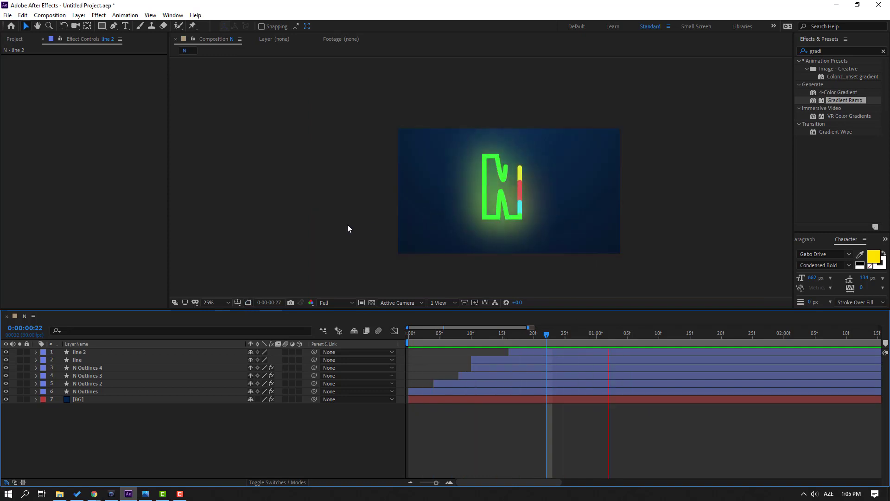
click(509, 336)
drag(515, 335, 579, 336)
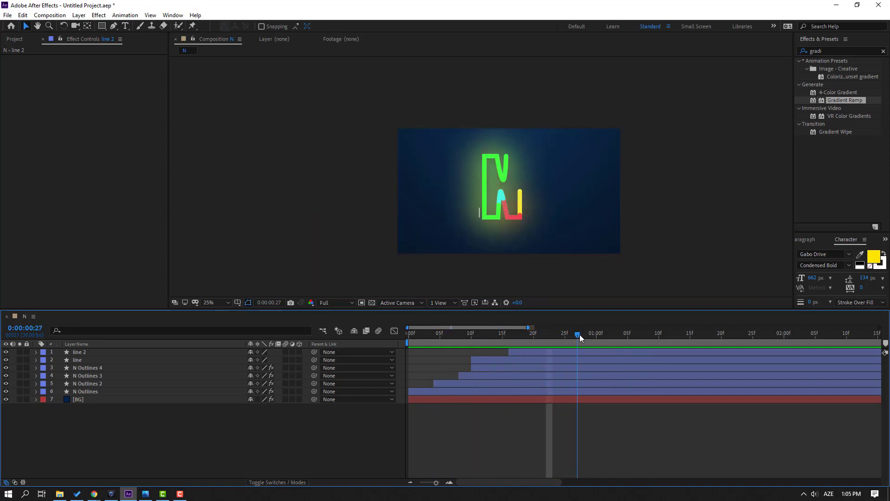
Pre-compose the two line layers into a composition named line.
click(77, 360)
shift+click(79, 352)
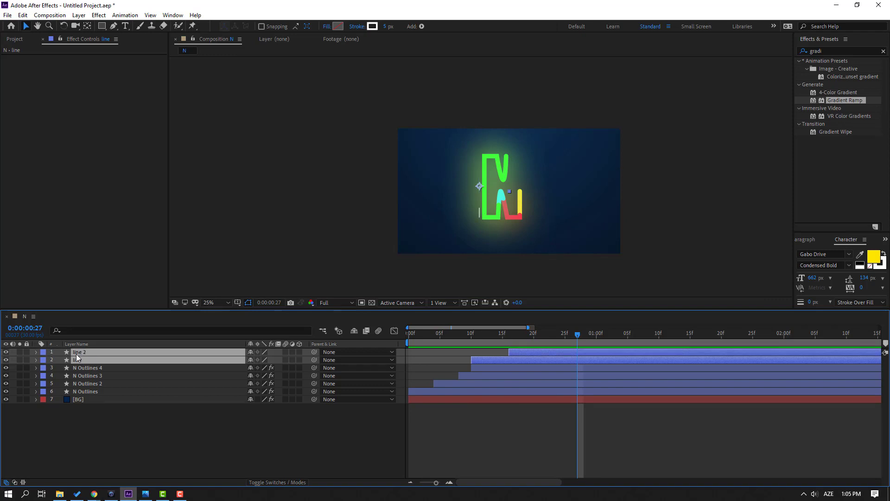
right_click(77, 357)
click(111, 313)
text(line)
key(Return)
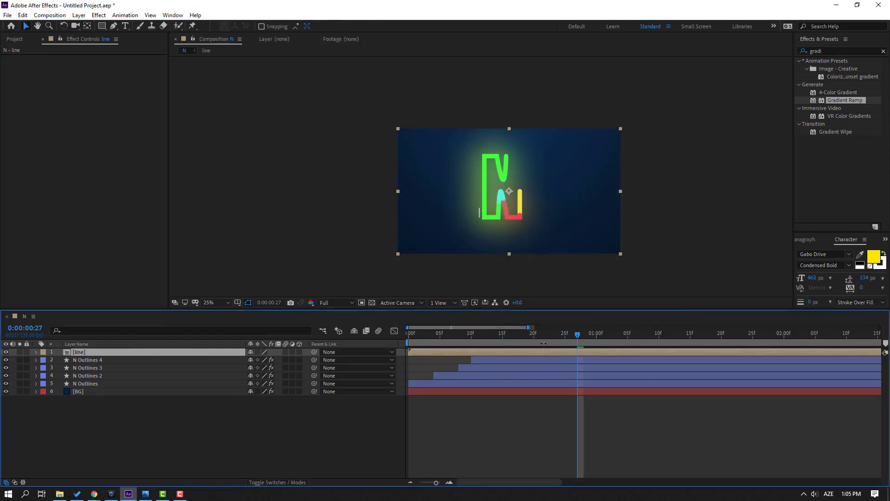
Open the line pre-composition, start its work area at frame 10 where the first line layer begins, and preview it.
double_click(77, 353)
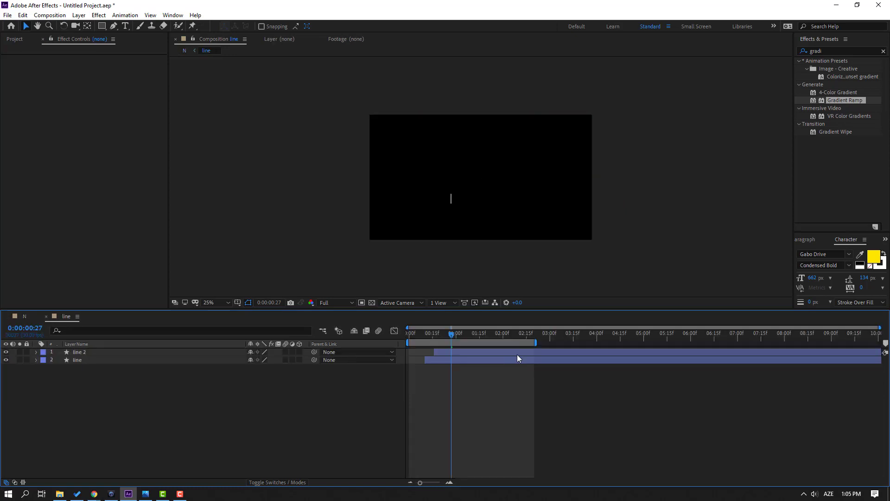
drag(413, 343, 420, 343)
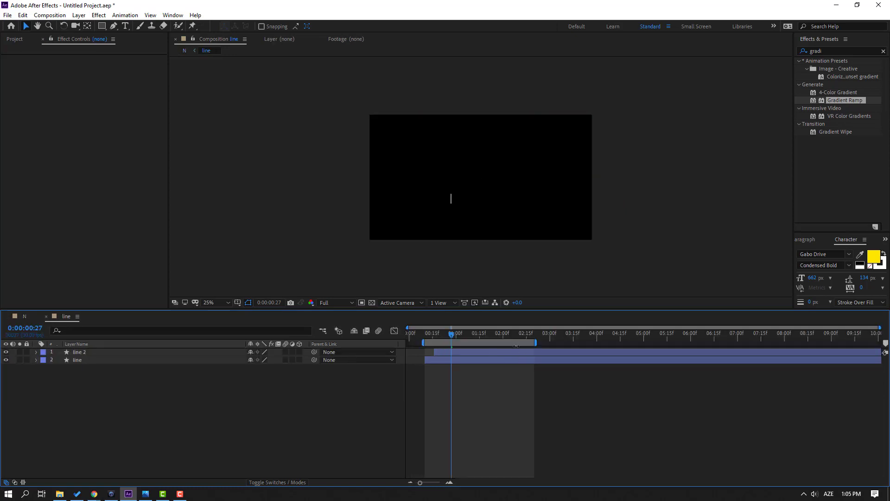
drag(504, 338, 474, 338)
key(space)
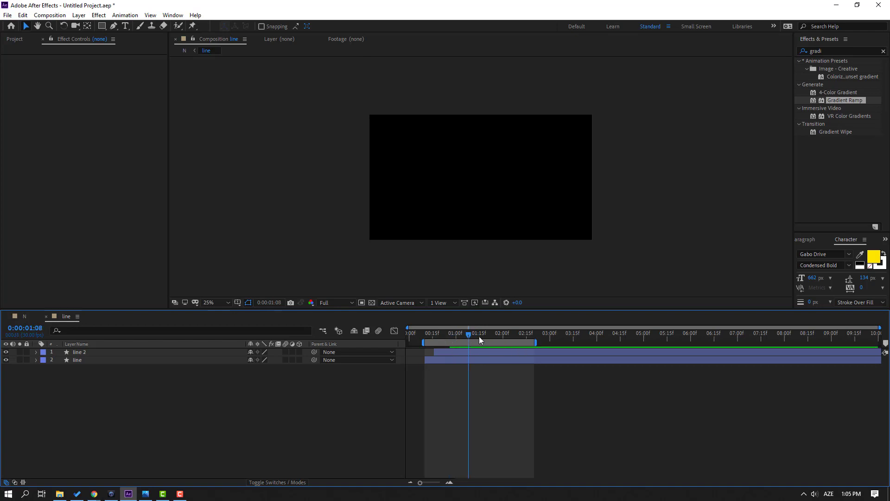
End the work area at frame 29 and trim the line composition to the work area.
drag(481, 337, 455, 333)
key(n)
right_click(452, 344)
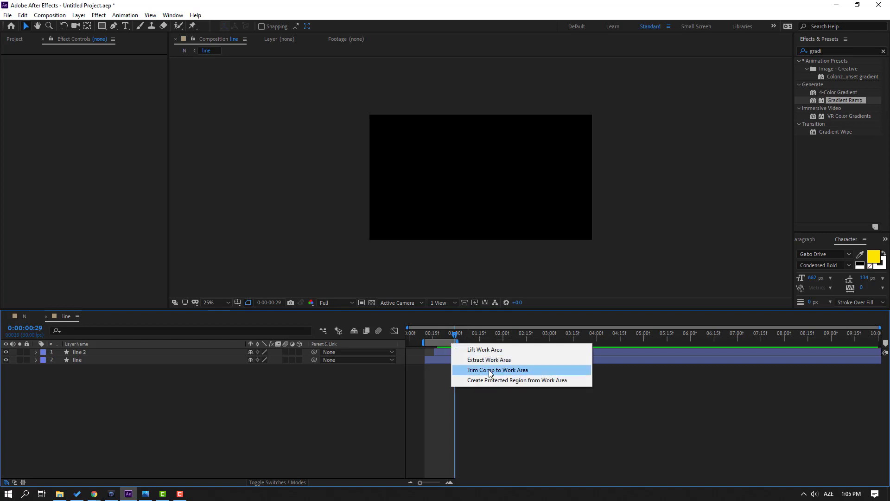
click(510, 370)
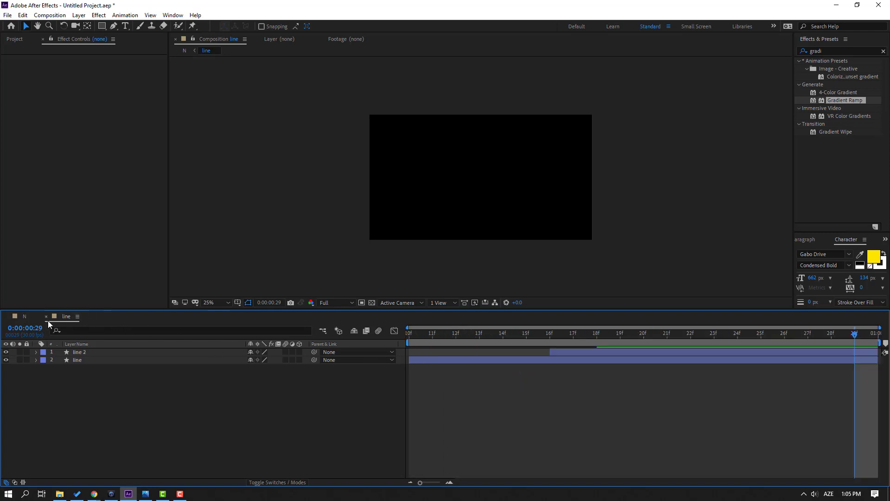
Return to the N composition and shift the line pre-composition layer to start at frame 11.
click(47, 317)
drag(415, 339, 487, 338)
drag(419, 352, 552, 337)
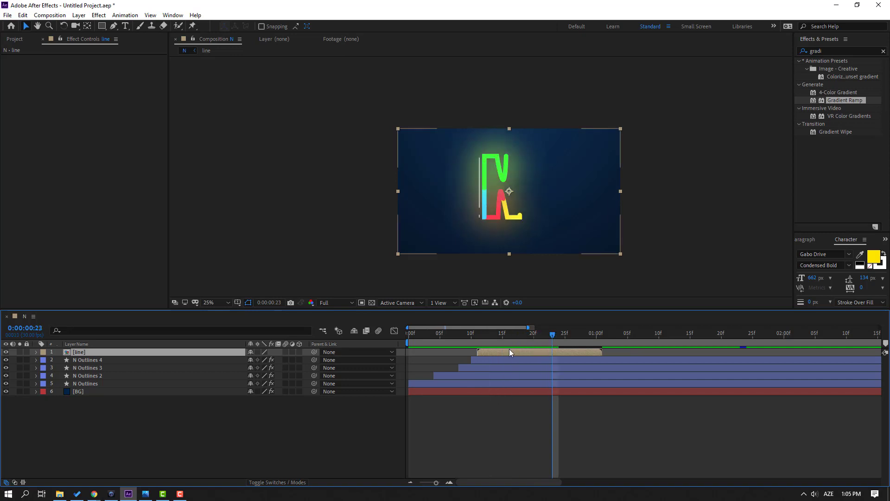
Duplicate the line pre-composition layer and shift the copy to start at frame 26.
key(ctrl+d)
drag(545, 337, 571, 335)
drag(484, 353, 597, 353)
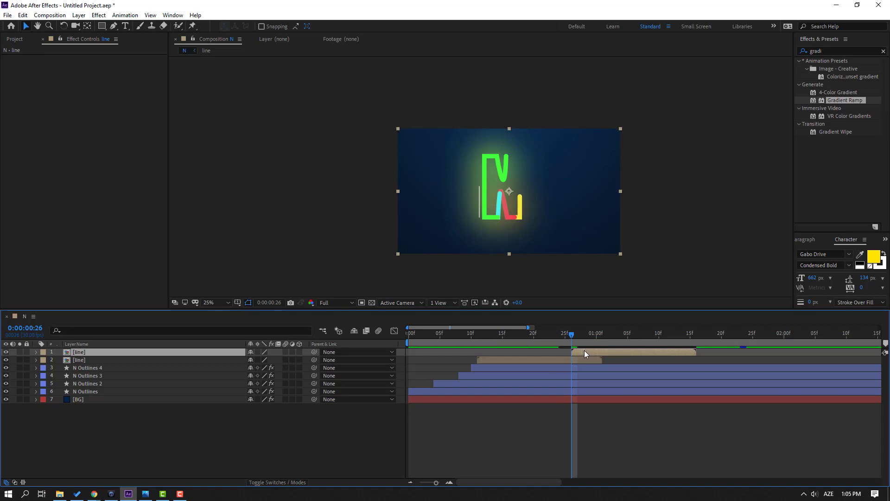
Rotate the duplicated line layer to -180° and place it just outside the N's right stem, its lower end level with the letter's base.
key(r)
drag(256, 360, 210, 382)
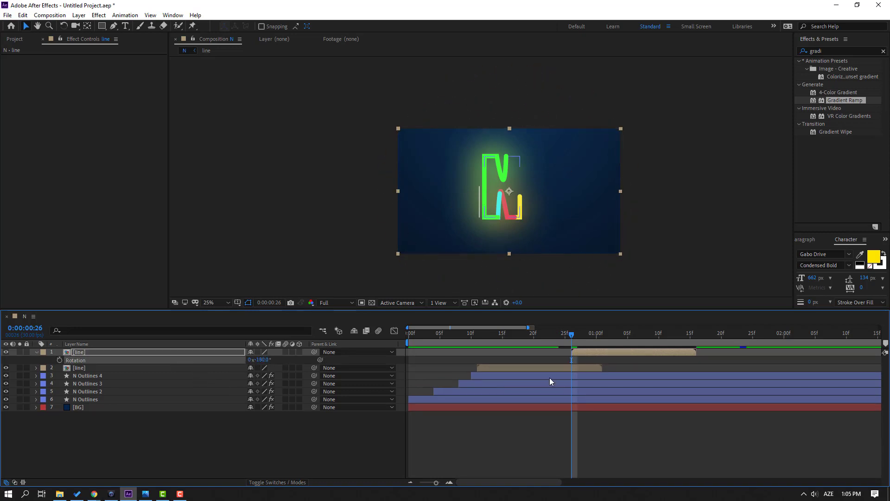
drag(572, 336, 609, 336)
scroll(524, 271, up, 2)
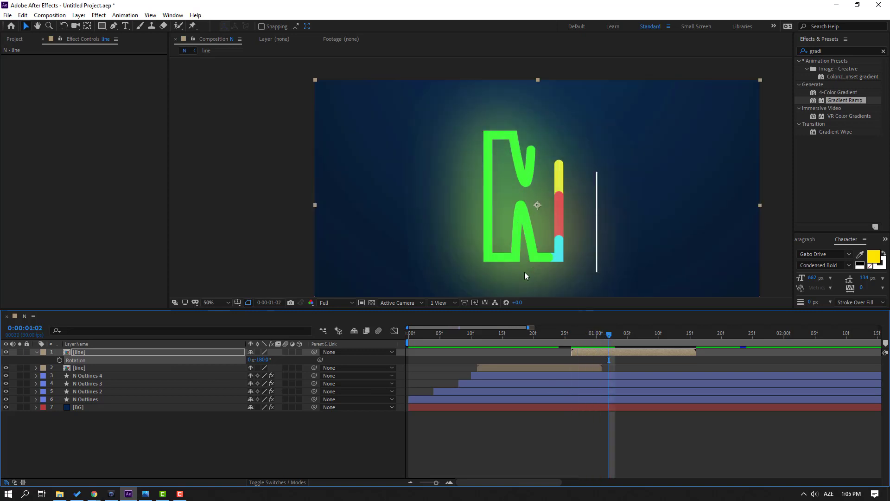
drag(598, 264, 569, 252)
drag(562, 341, 585, 340)
scroll(599, 293, up, 2)
drag(599, 293, 478, 149)
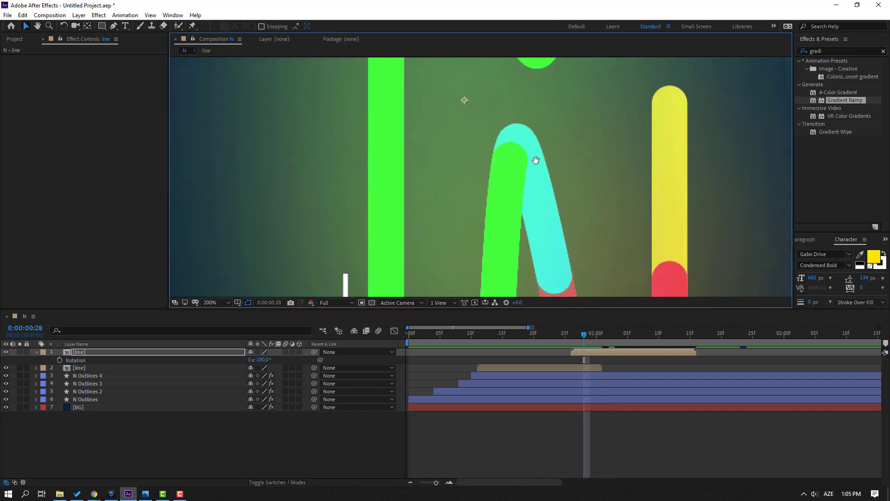
drag(668, 241, 459, 109)
drag(497, 251, 496, 226)
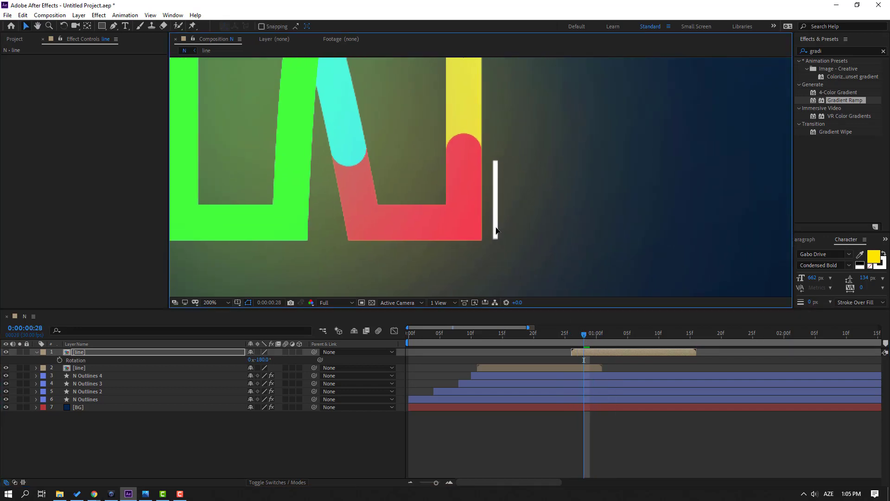
Shift the rotated line layer to start at frame 23, fit the composition in view and preview the animation.
key(comma)
drag(563, 339, 596, 337)
scroll(526, 259, down, 3)
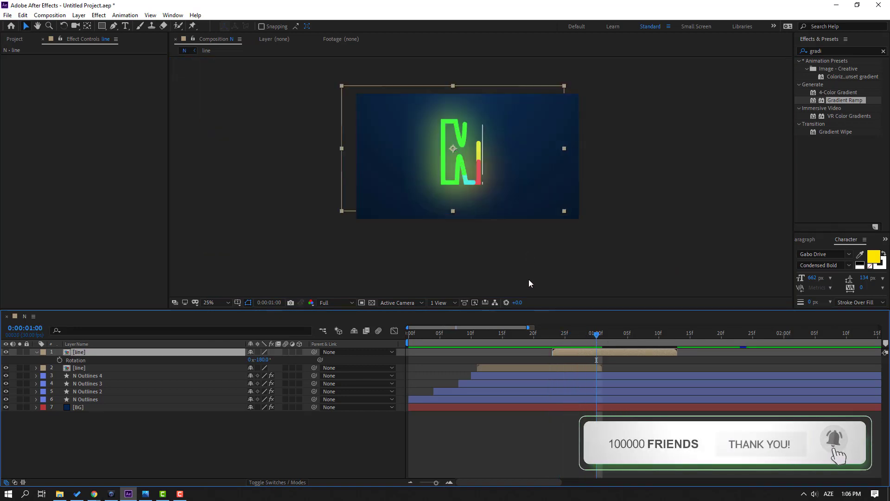
click(214, 302)
click(225, 322)
key(space)
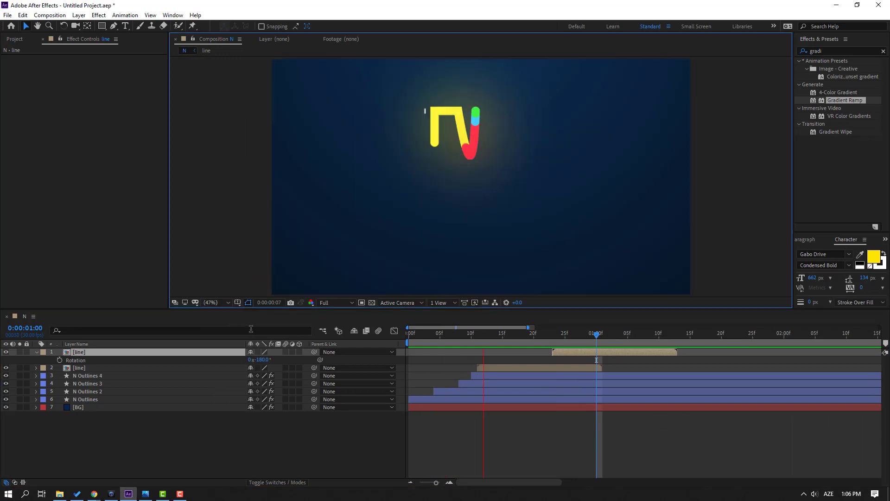
key(space)
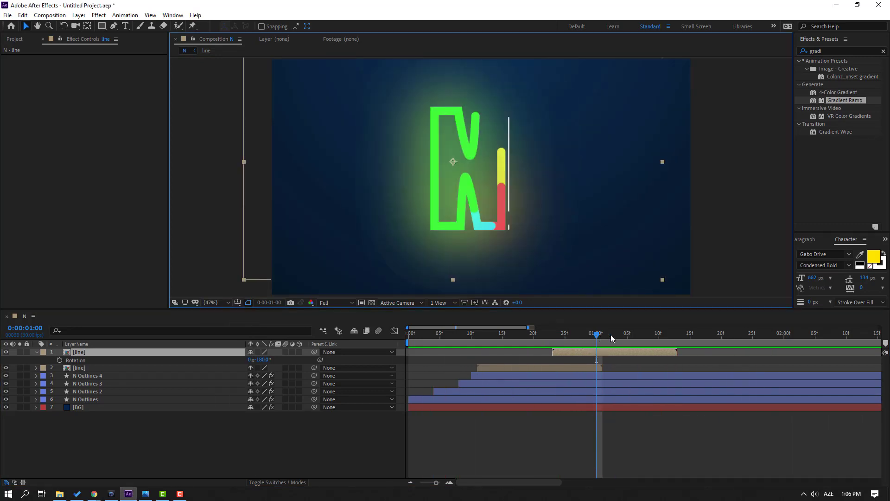
Search the effects for glow and apply the Glow effect to the rotated line layer.
drag(604, 336, 656, 332)
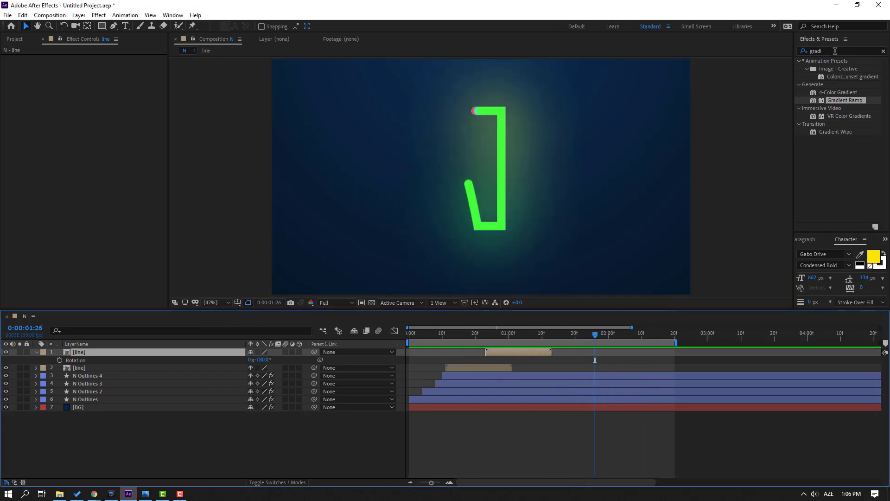
click(833, 52)
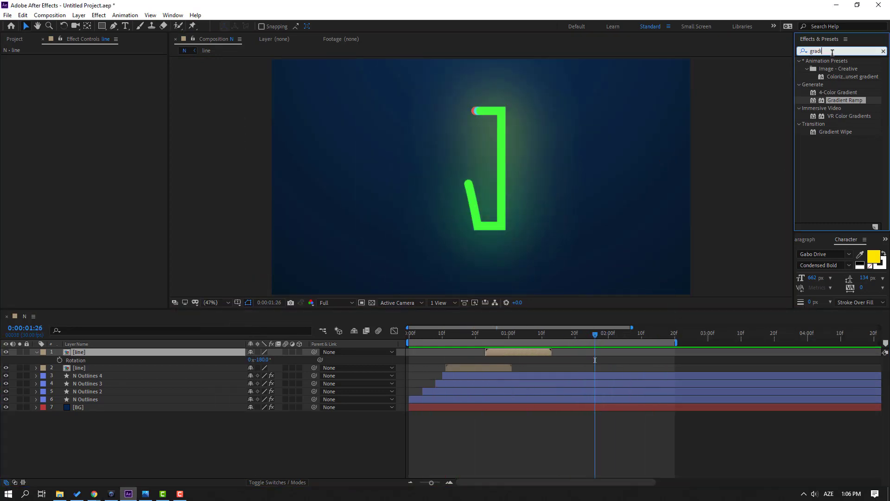
key(BackSpace)
key(BackSpace)
key(BackSpace)
key(BackSpace)
key(BackSpace)
key(alt+shift)
text(glow)
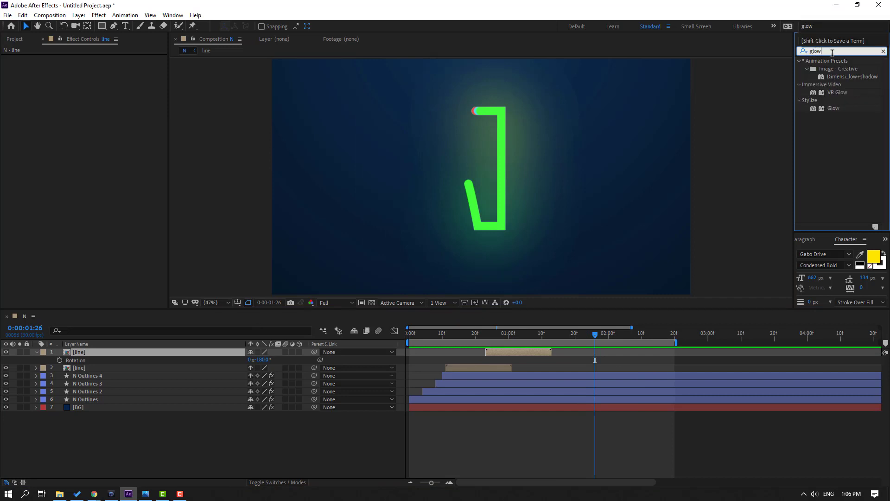
drag(832, 113, 603, 306)
Set the rotated line's Glow Threshold to 14.2% while checking the line up close.
drag(538, 338, 523, 336)
scroll(534, 185, up, 3)
drag(644, 211, 514, 207)
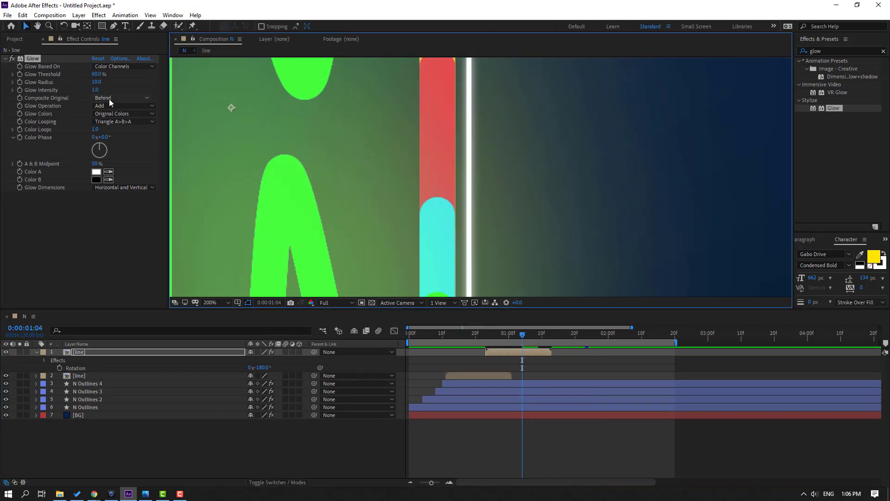
drag(97, 83, 138, 74)
scroll(424, 221, down, 2)
scroll(424, 221, up, 1)
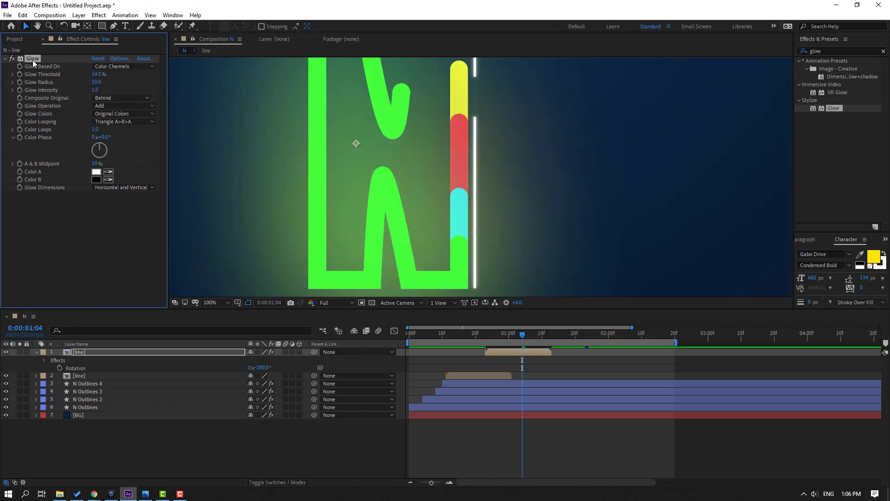
Apply the same Glow effect to the original line layer, viewing it at frame 17.
click(508, 377)
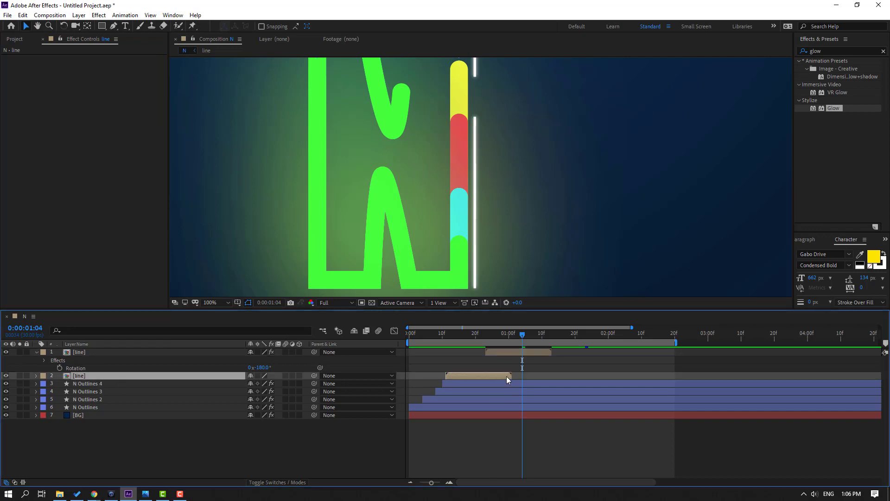
drag(474, 334, 467, 335)
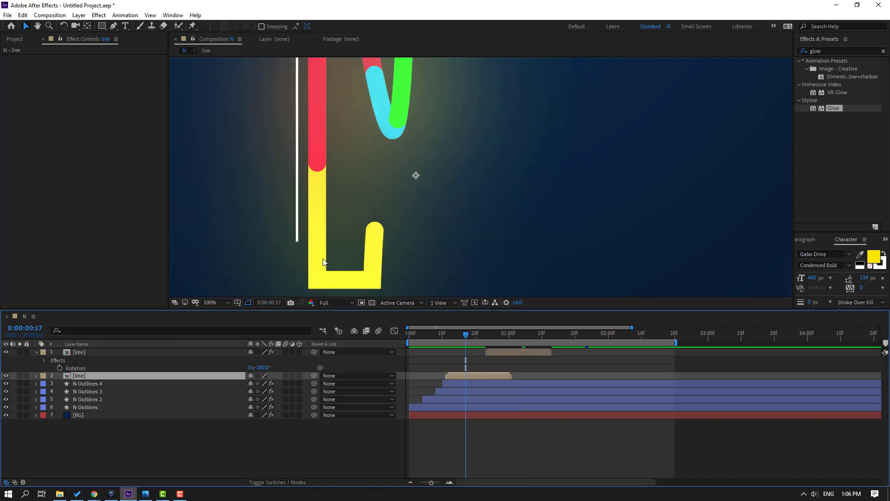